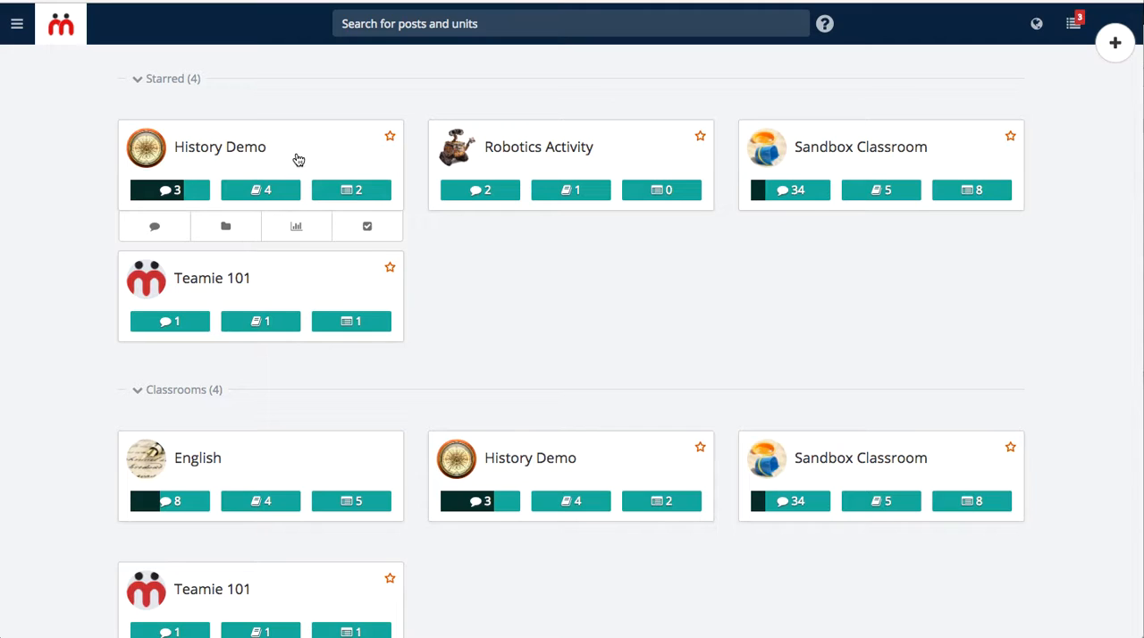
- Open the materials of the History Demo classroom and go to its Modern History section
click(226, 228)
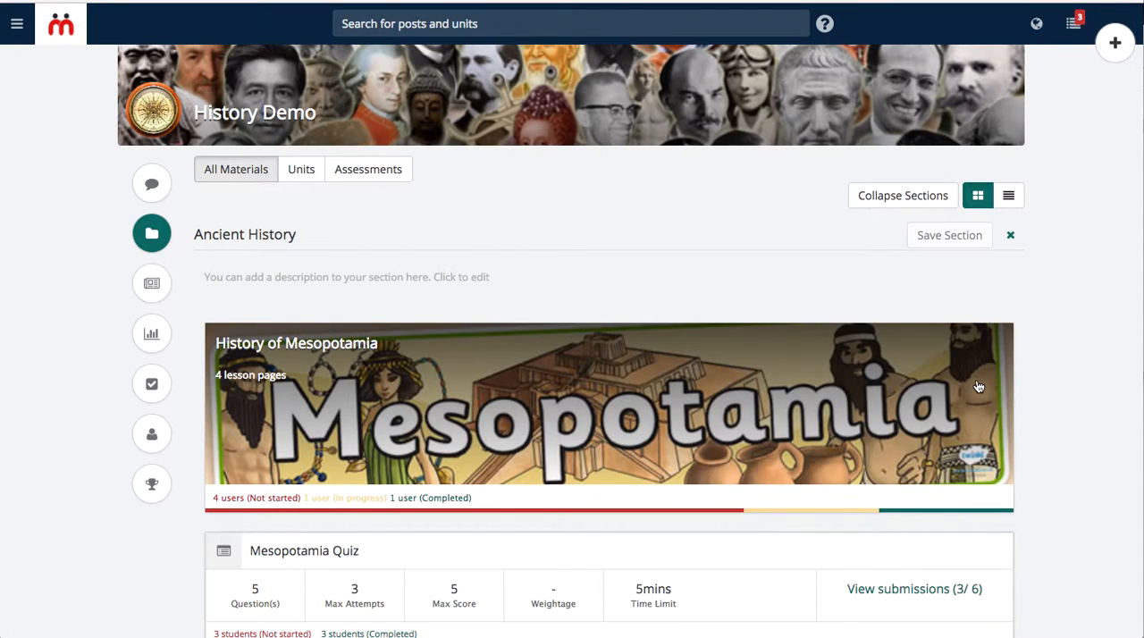
scroll(1075, 326, down, 10)
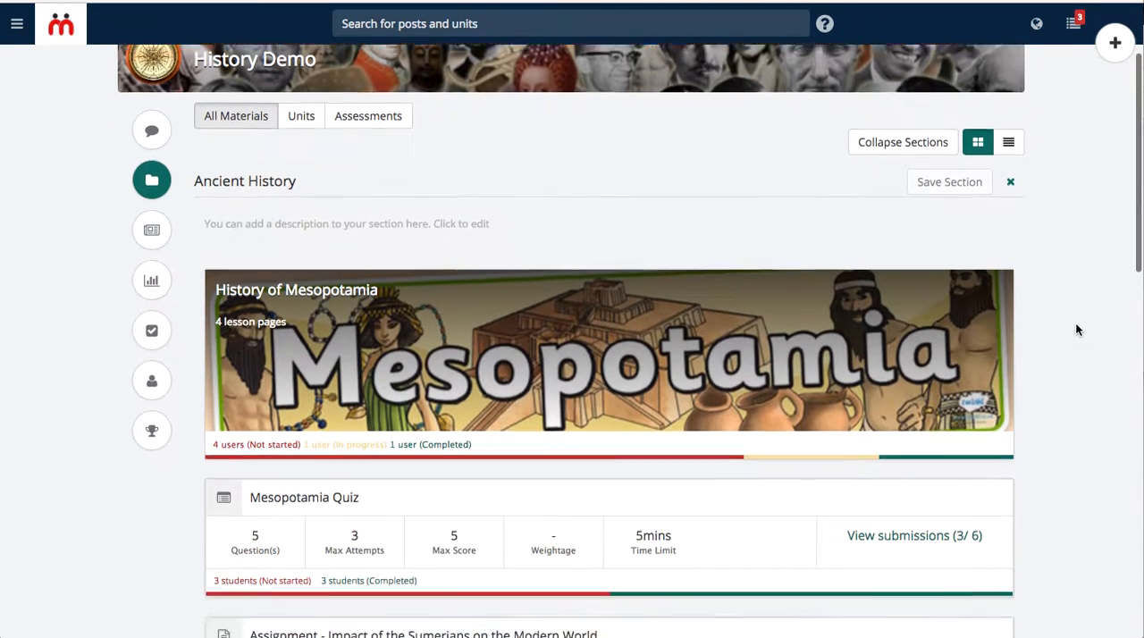
scroll(1075, 330, down, 3)
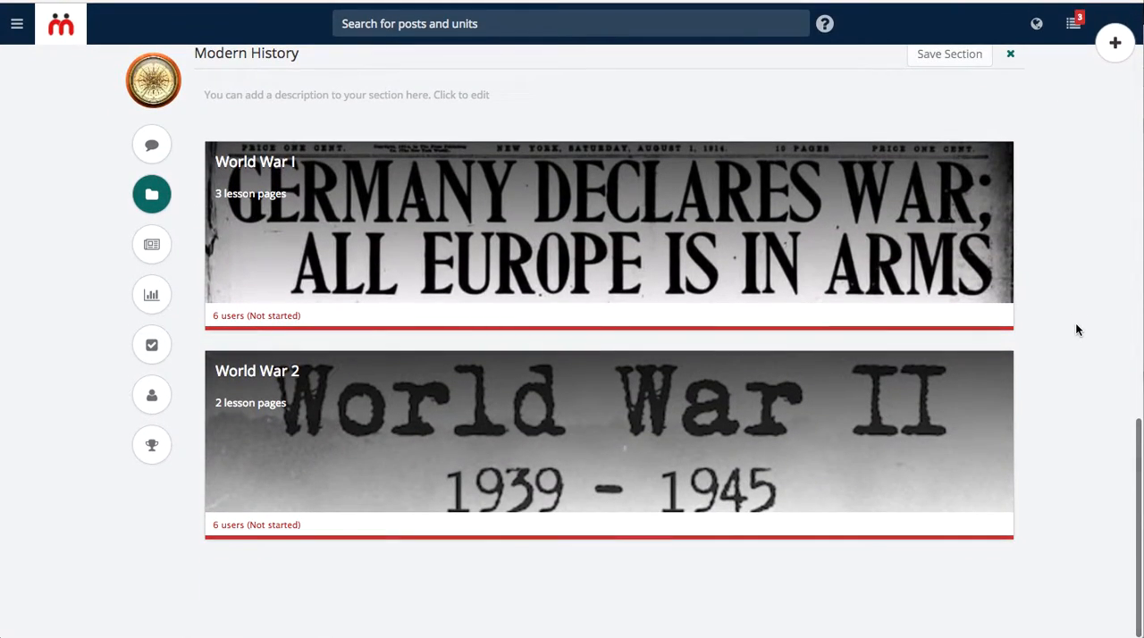
- Create an assignment titled "Impact of World War I" between the World War I and World War 2 units
click(626, 342)
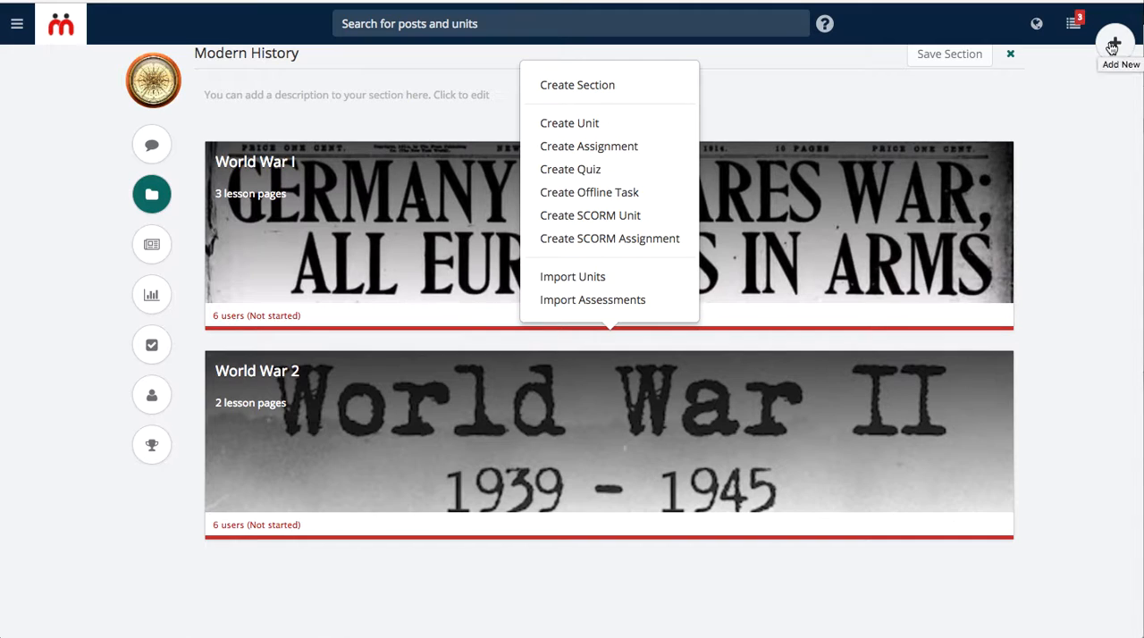
click(606, 150)
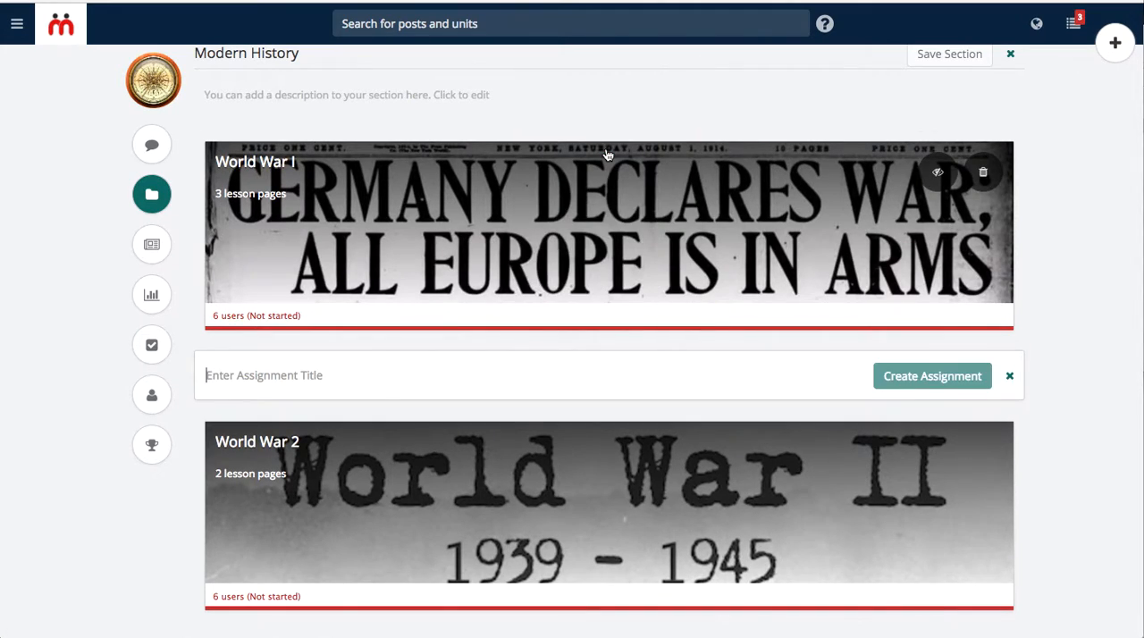
click(455, 367)
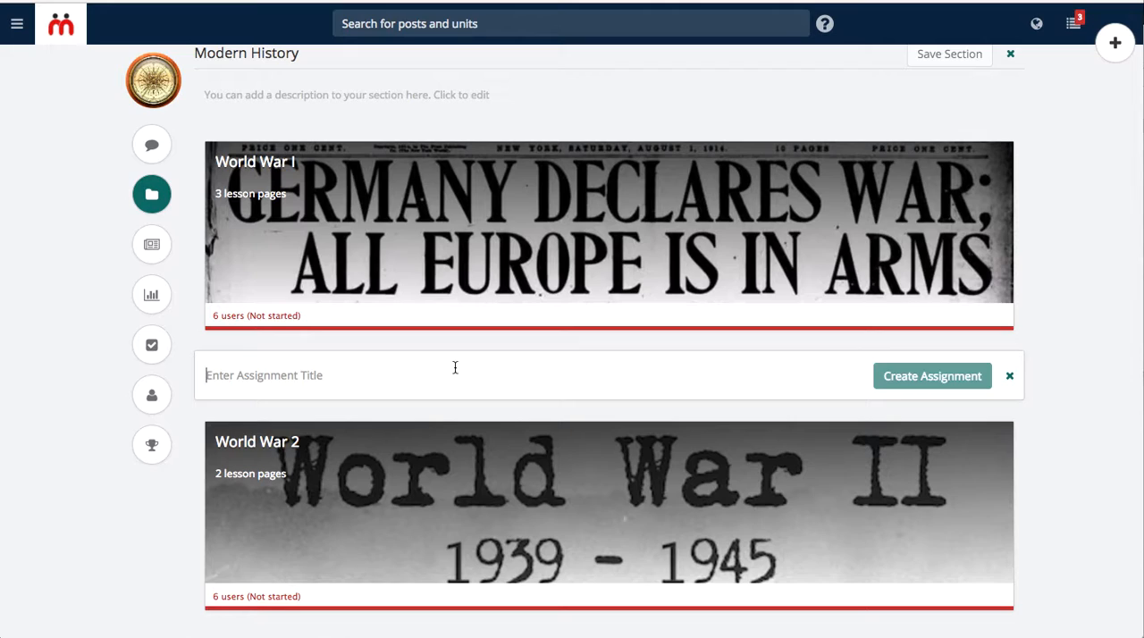
text(Im)
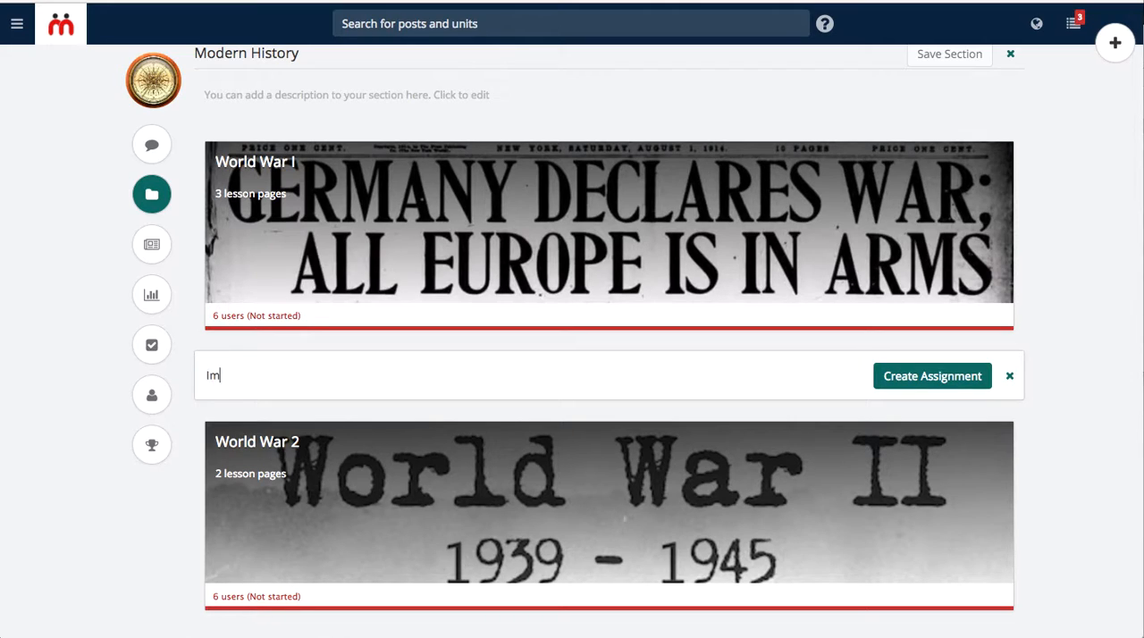
text(pact of World War I)
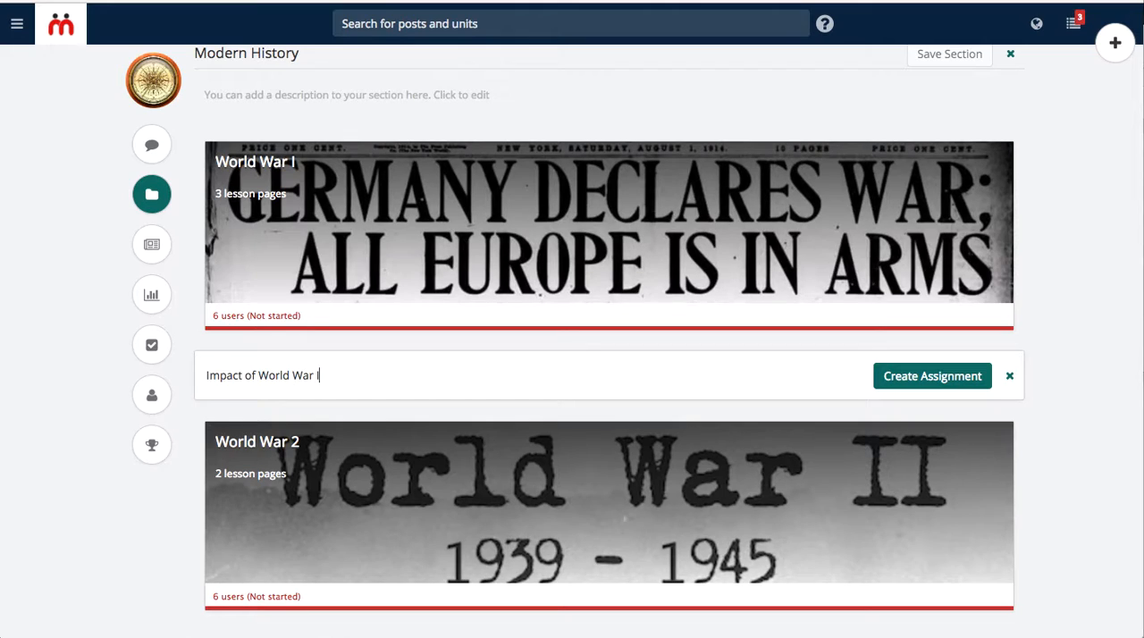
key(Return)
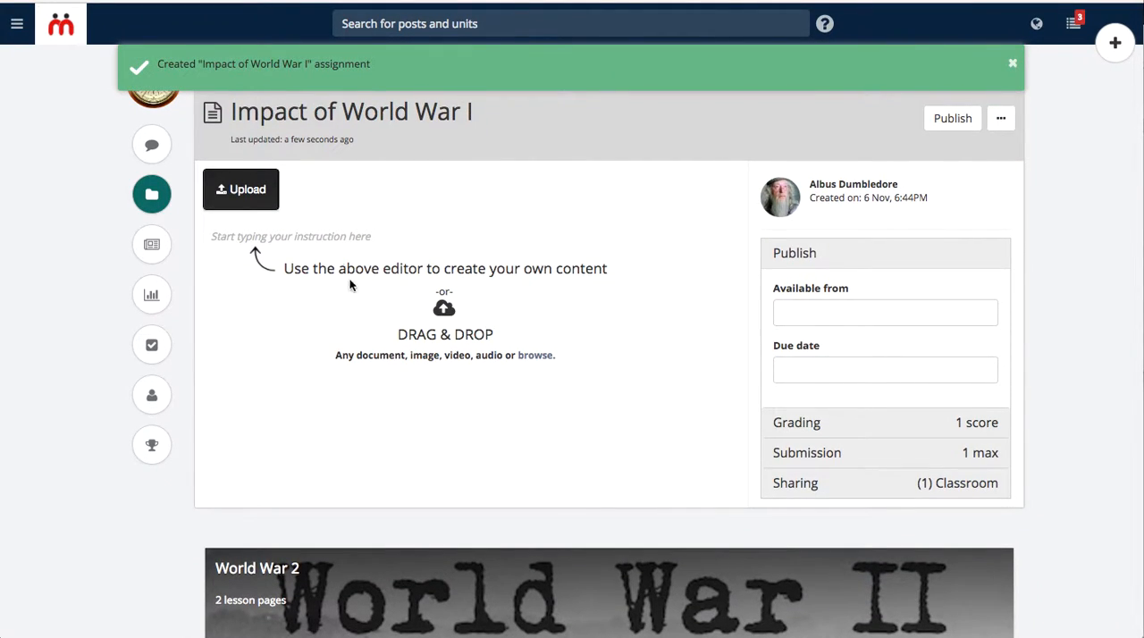
- Enter the assignment instruction "Based on your understanding of the causes of the war, what were the key learnings."
click(312, 230)
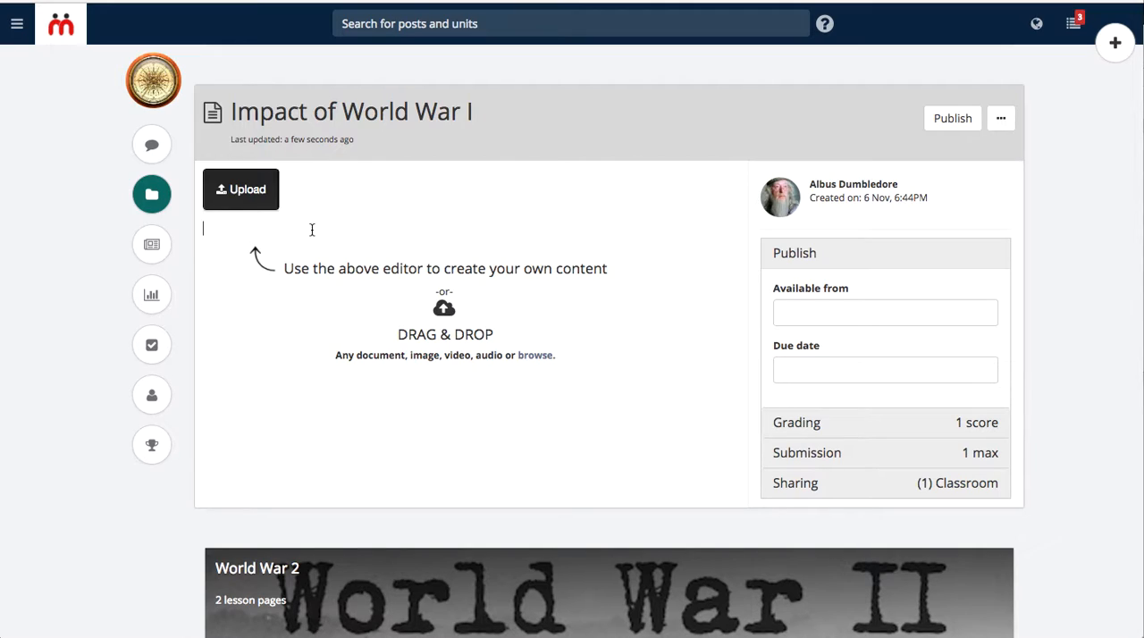
text(Base)
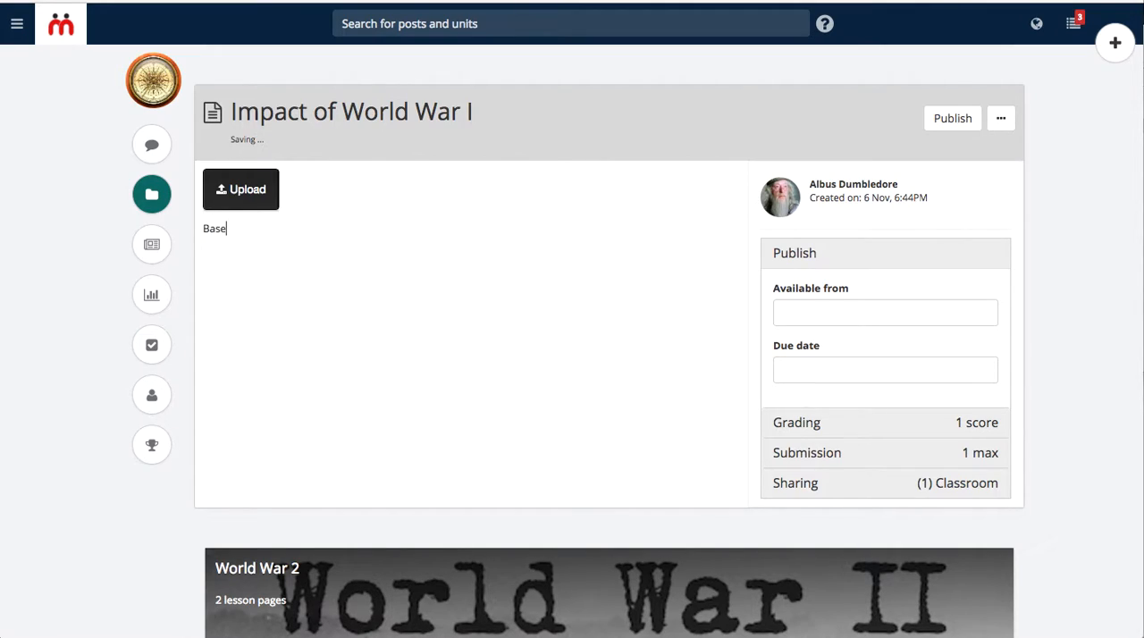
text(d on your understanding o t)
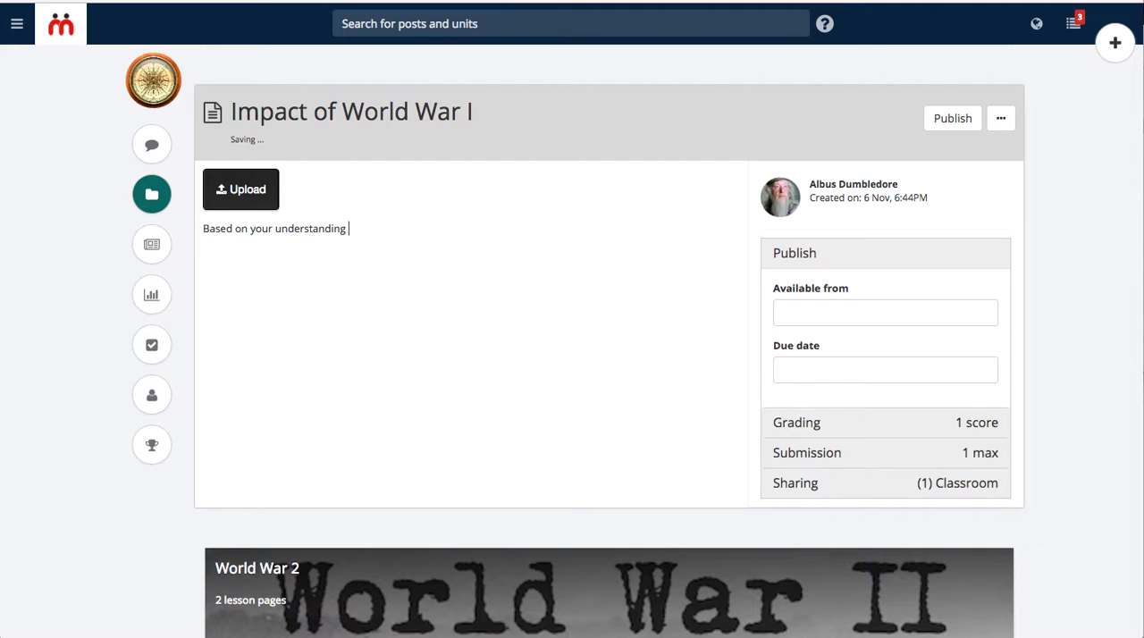
key(BackSpace)
key(BackSpace)
text(f the causes of the war, what wer)
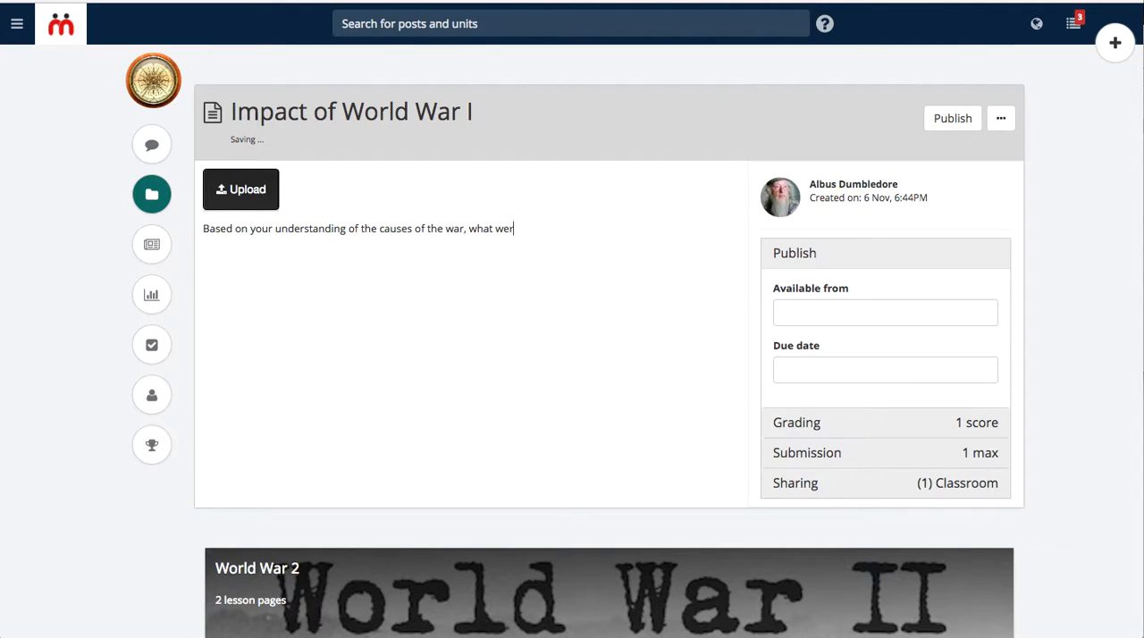
text(e the key learnings.)
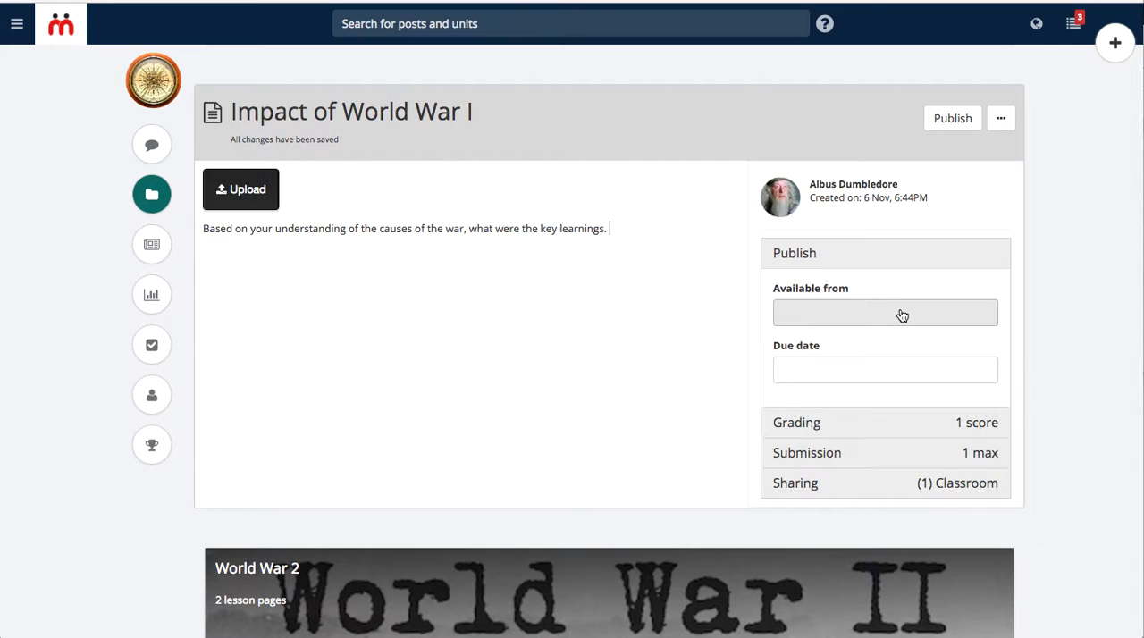
- Set the assignment's due date to 25/11/2016 at 12:00 PM
click(866, 381)
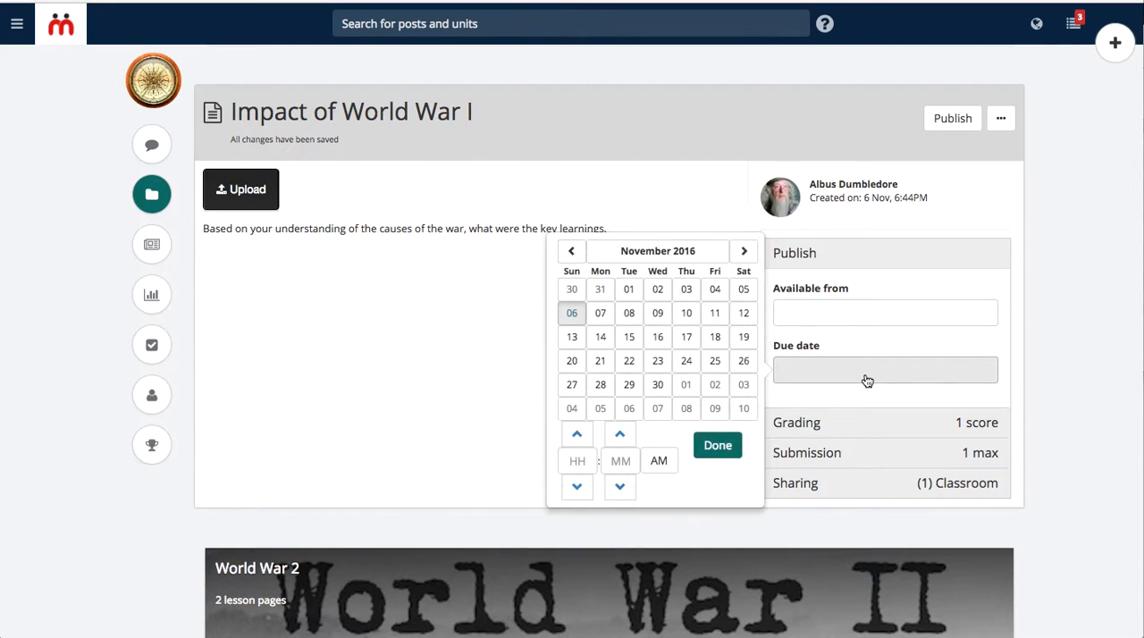
click(715, 361)
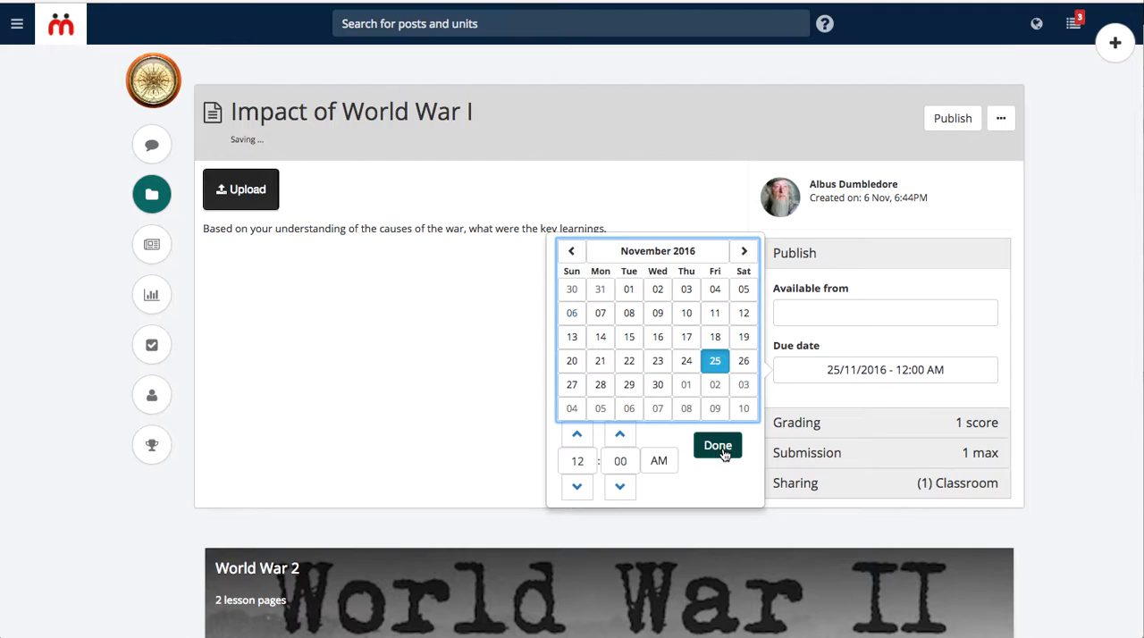
click(666, 461)
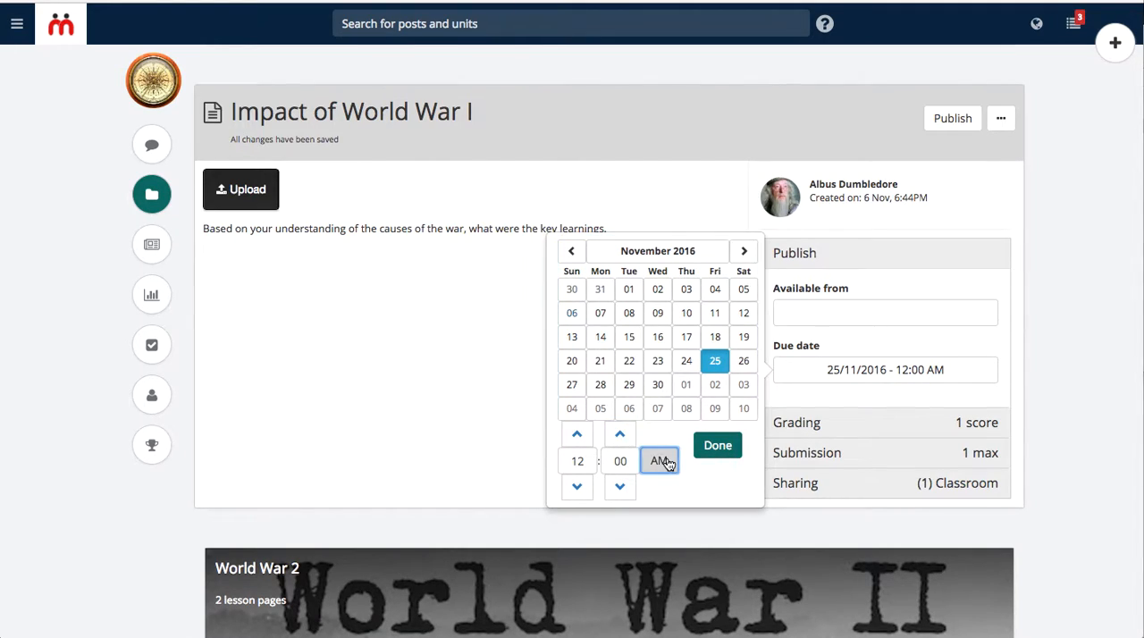
click(720, 450)
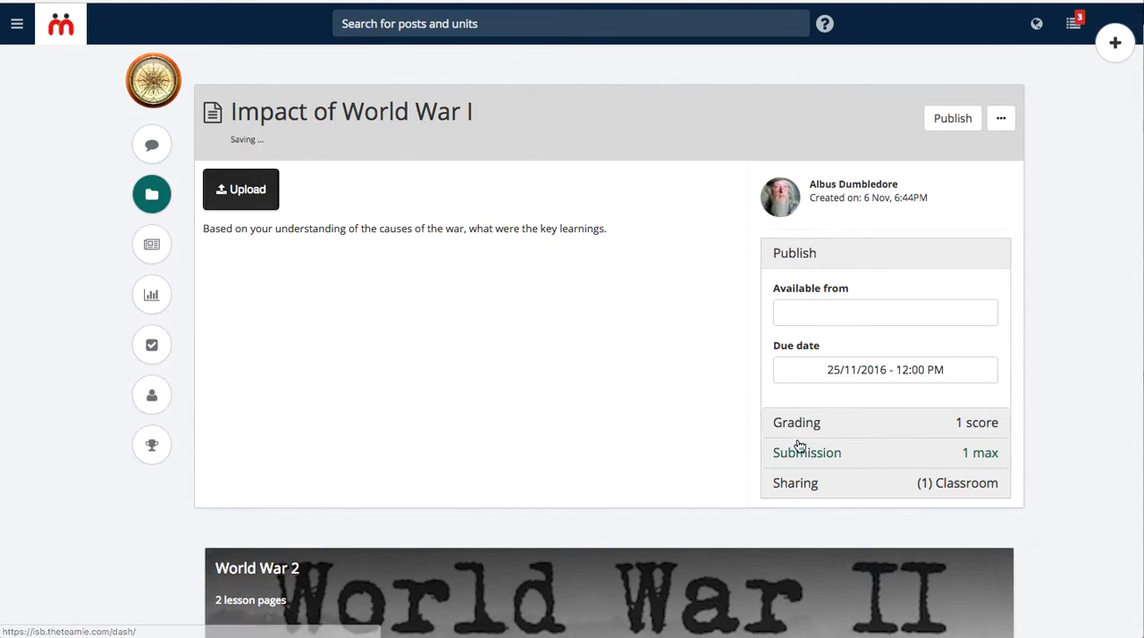
- Open the rubric picker from the assignment's grading settings and view the Rubric Bank
click(834, 432)
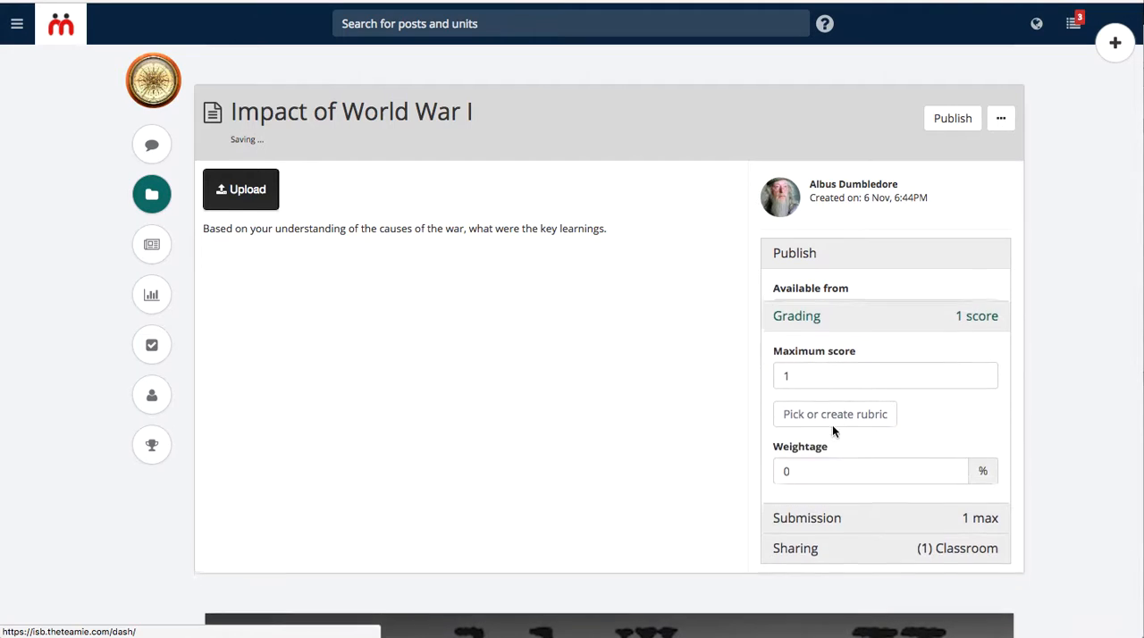
scroll(682, 337, down, 1)
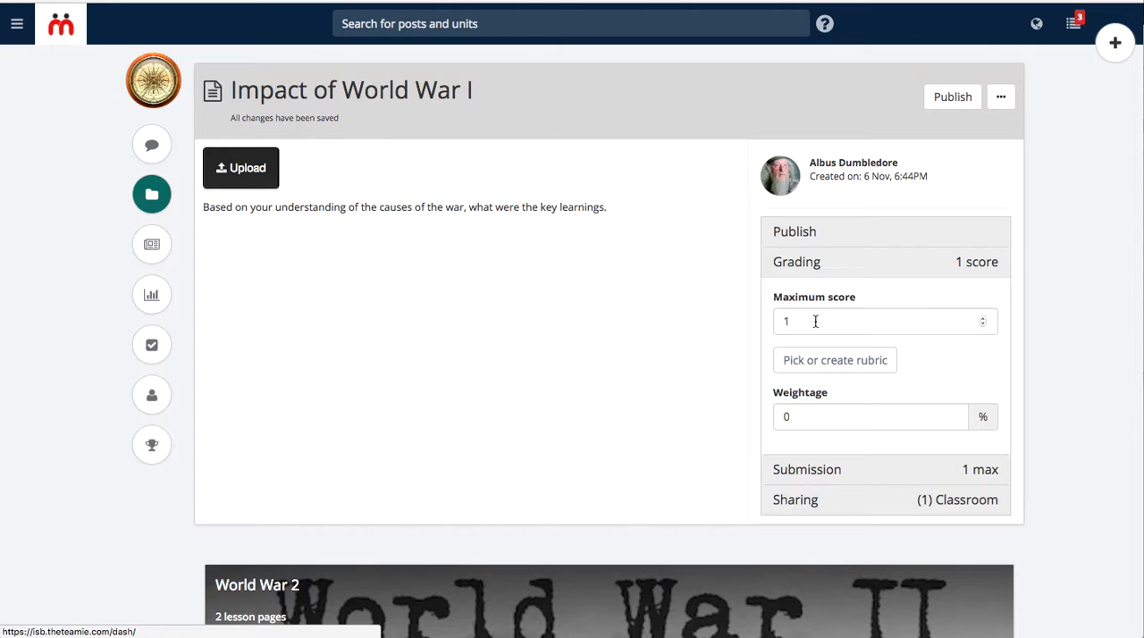
click(861, 367)
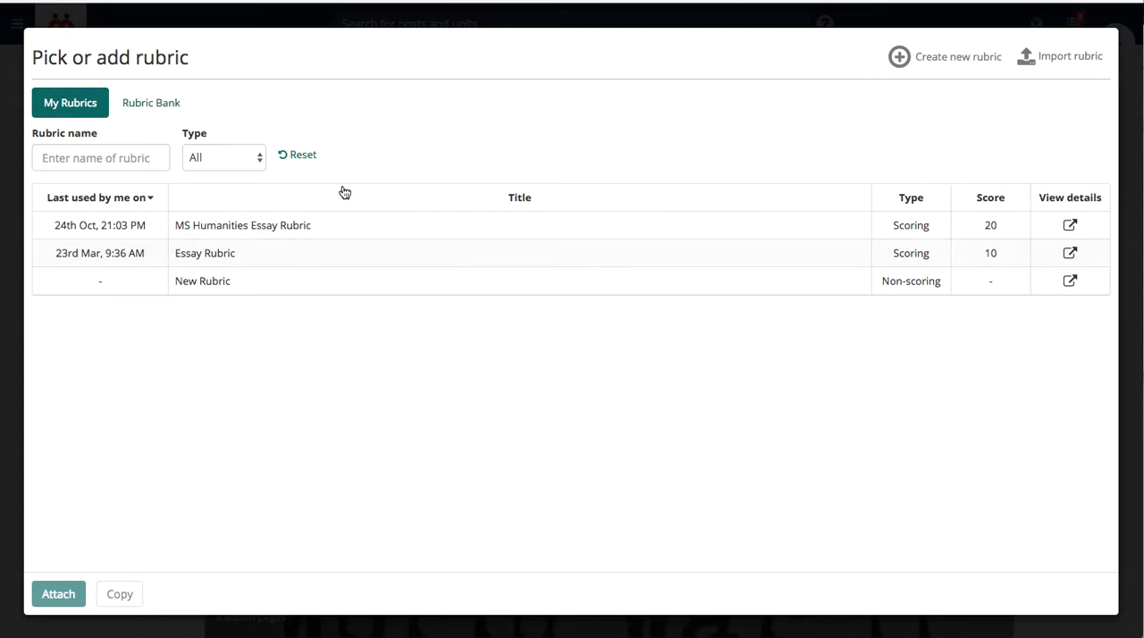
click(148, 114)
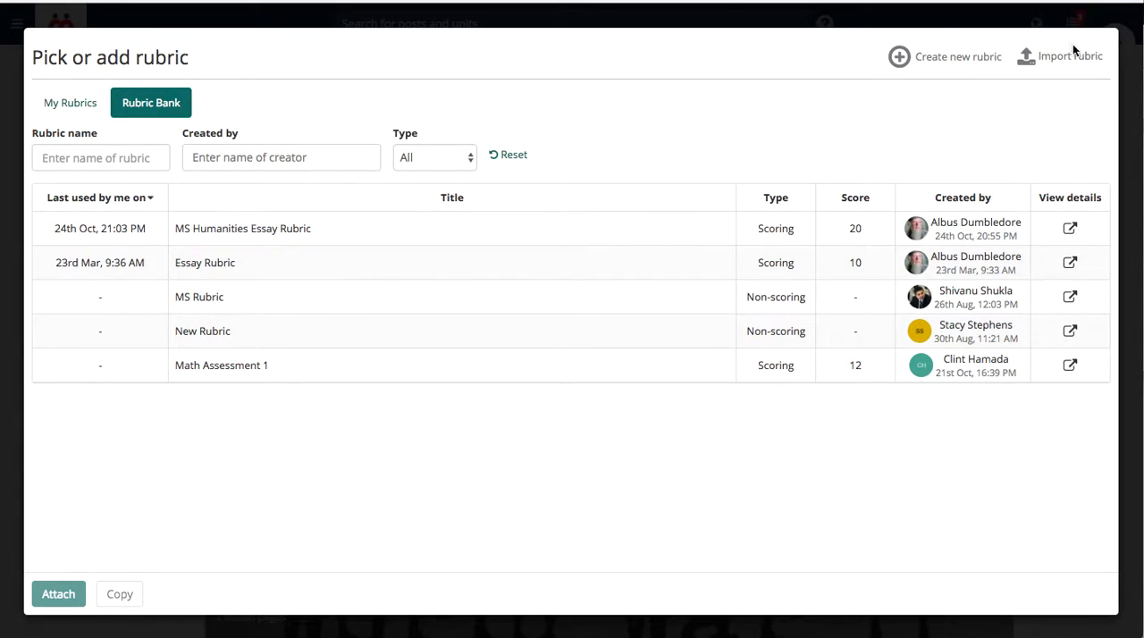
- Create a new rubric for the assignment and title it "World War Essay"
click(929, 59)
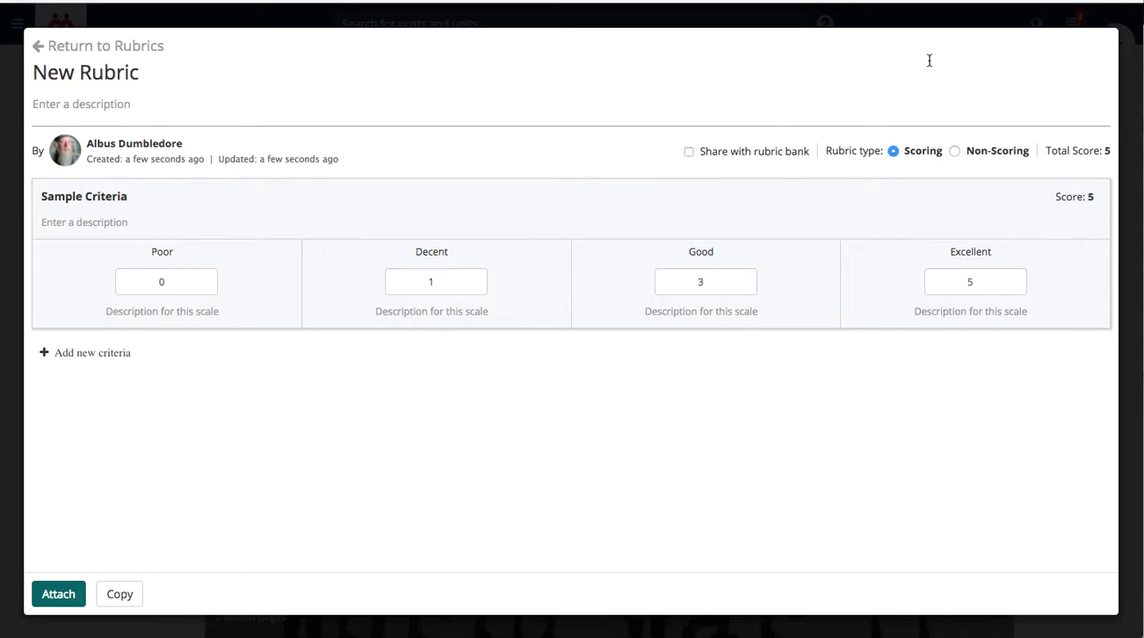
click(143, 76)
text(W)
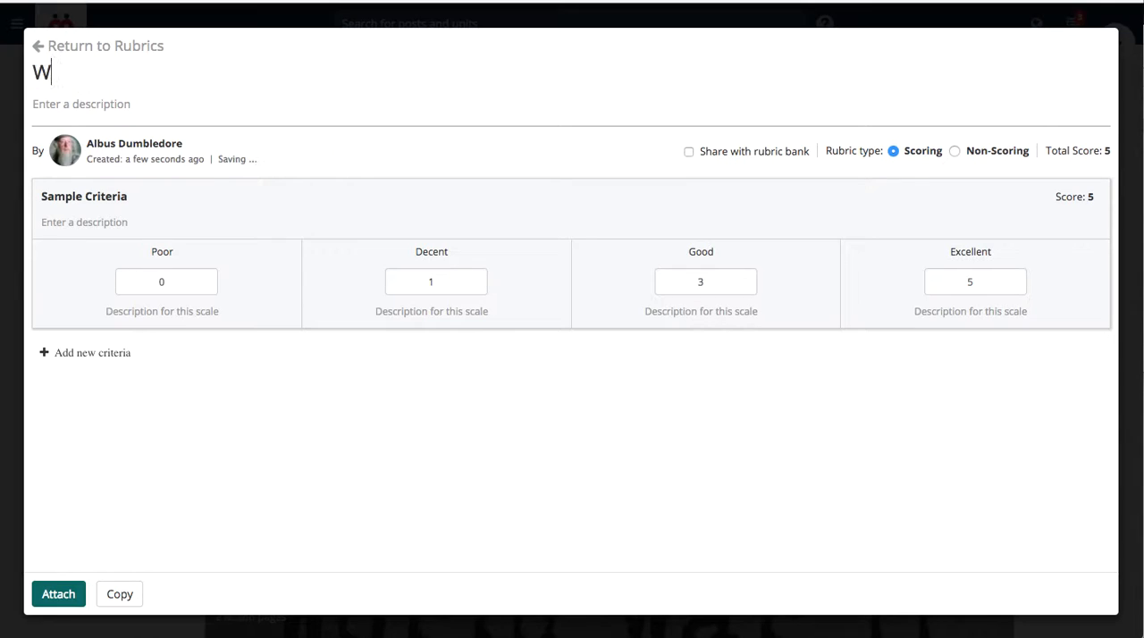
text(orld War Essay)
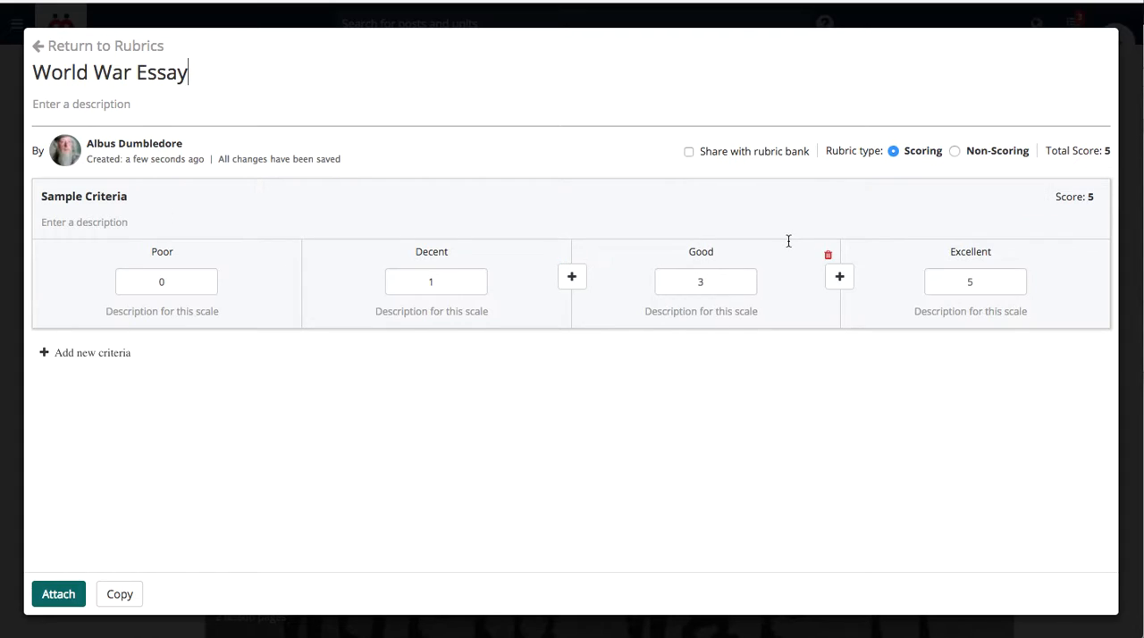
- Rename the rubric's sample criterion to "Understanding the key issues"
key(alt+shift+Left)
key(alt+shift+Left)
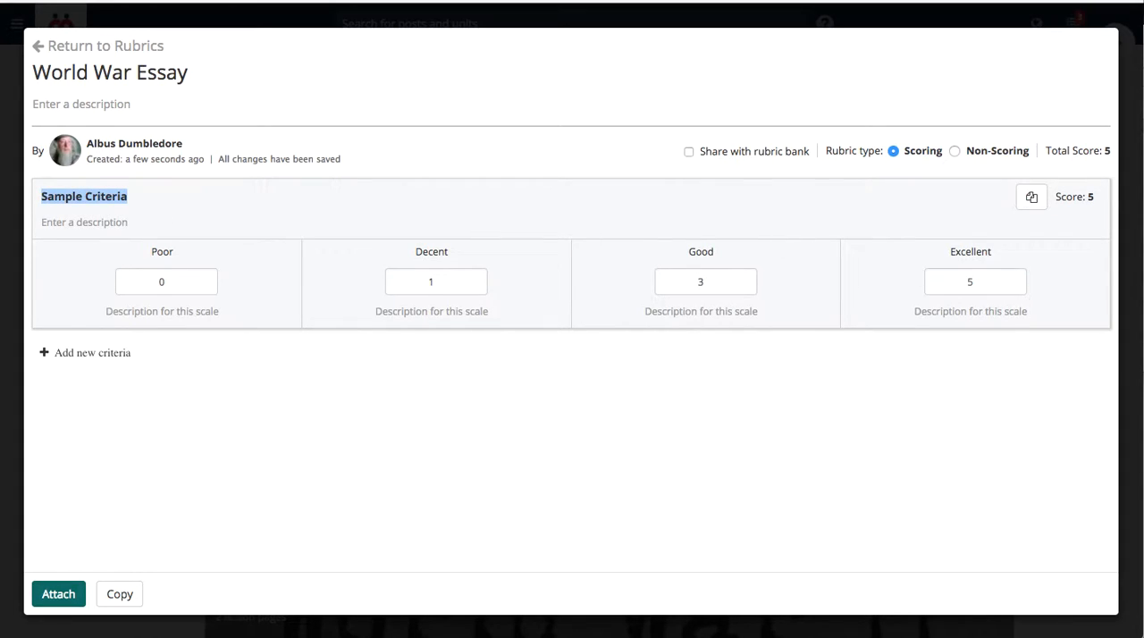
text(U)
text(nser)
key(BackSpace)
key(BackSpace)
key(BackSpace)
text(derstanding the key issues)
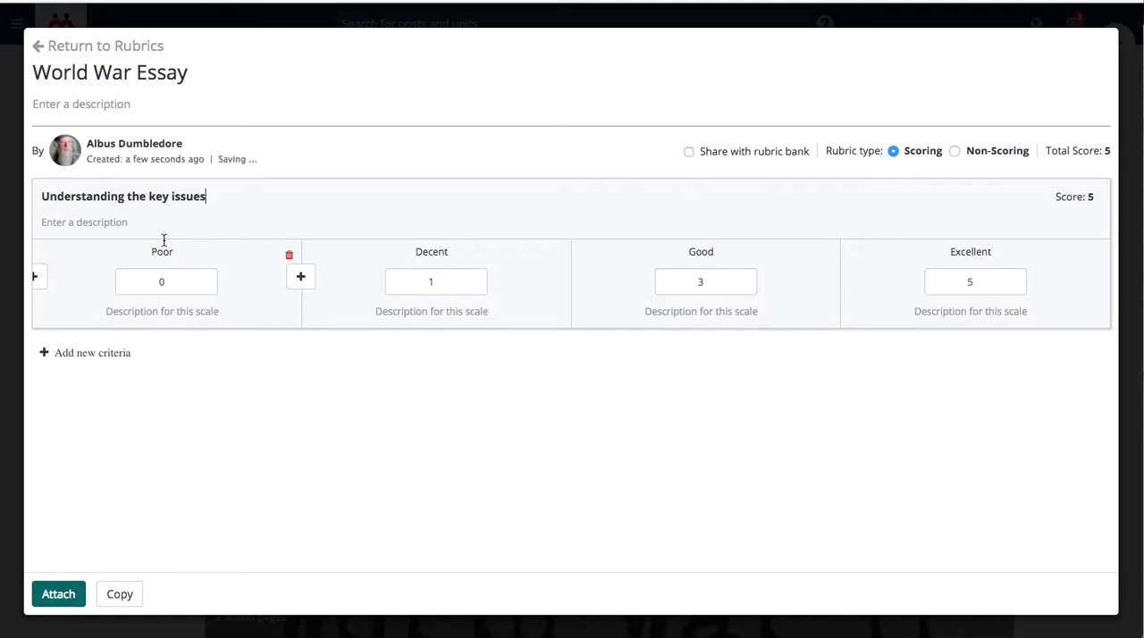
- Rename the criterion's Poor scale to "Lacking" and its Decent scale to "Approaching"
double_click(164, 252)
text(Lacking)
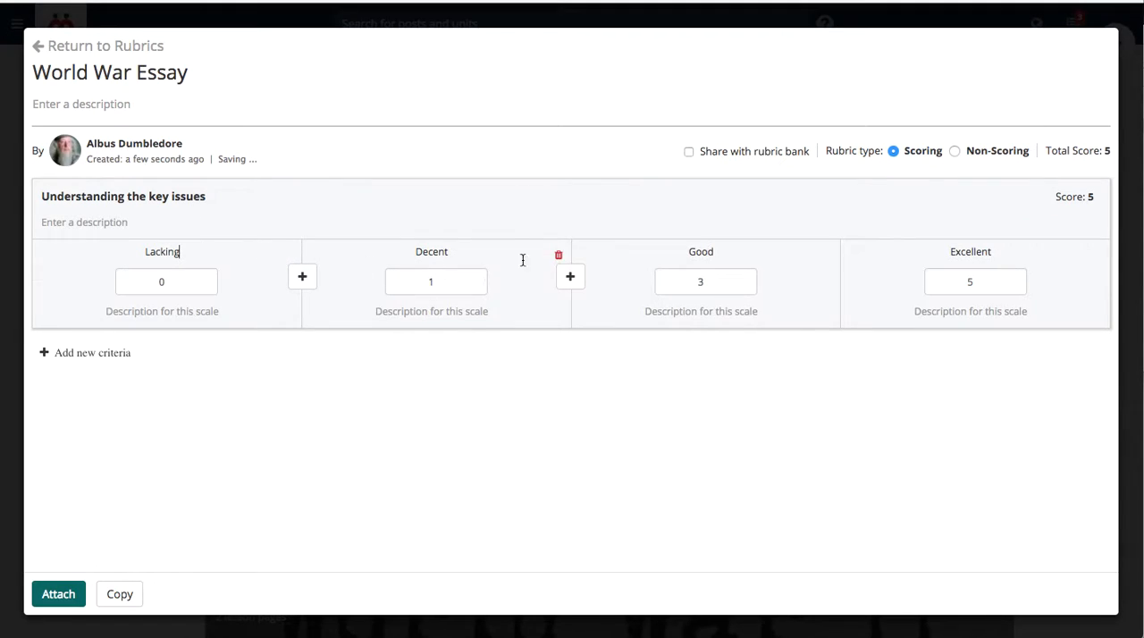
double_click(971, 254)
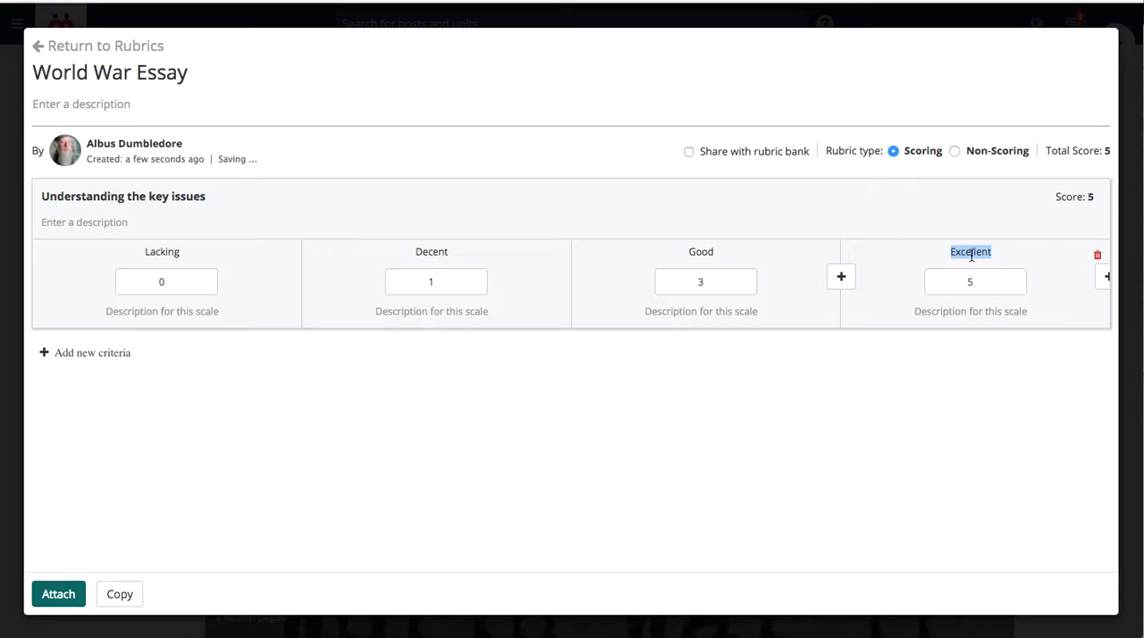
double_click(432, 252)
click(433, 313)
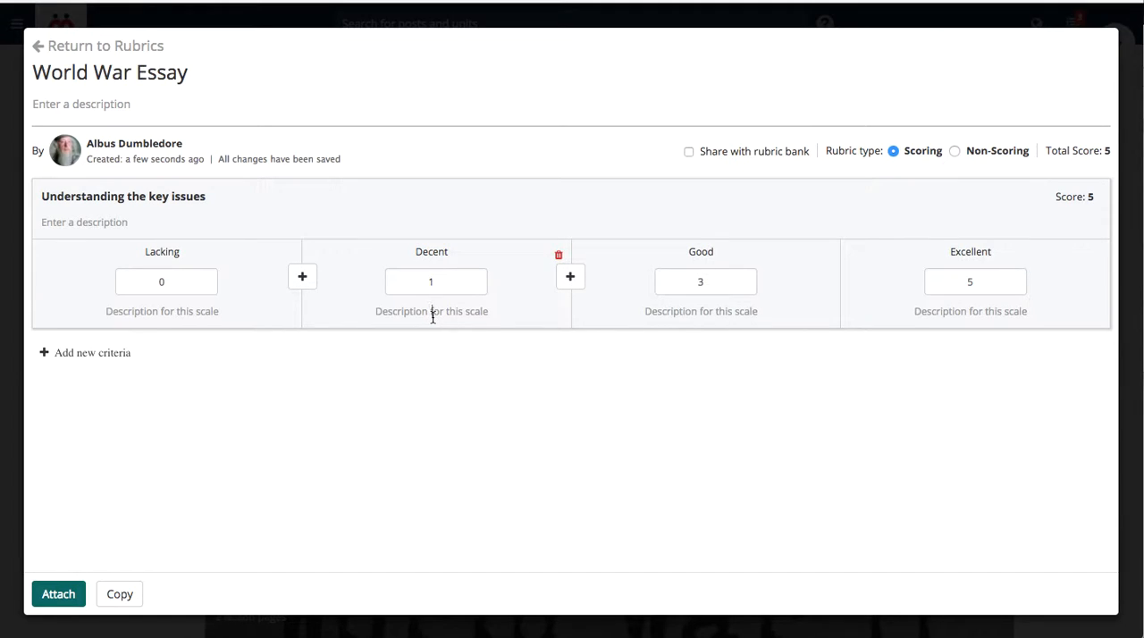
double_click(433, 253)
text(Appro)
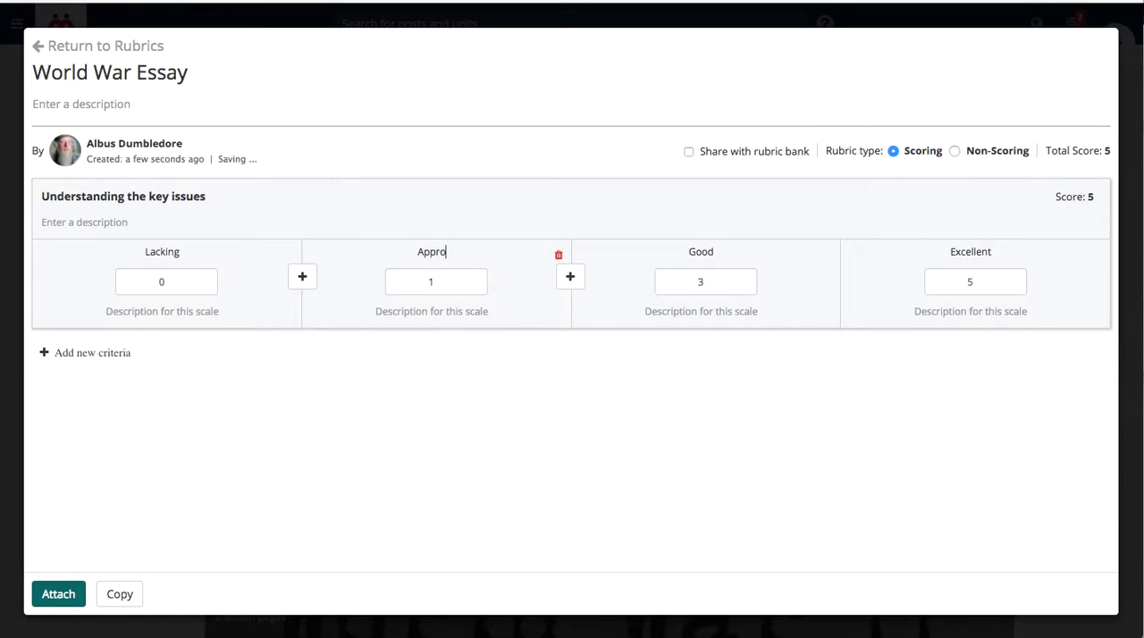
text(aching)
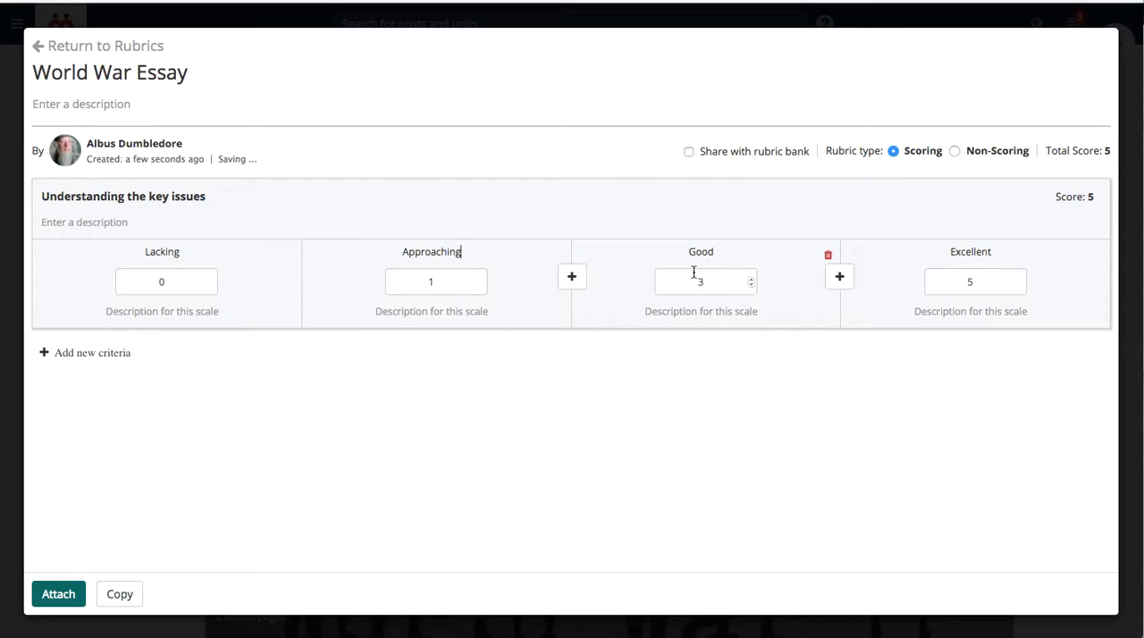
- Enter "This means that...." as the description of the Approaching scale
click(423, 314)
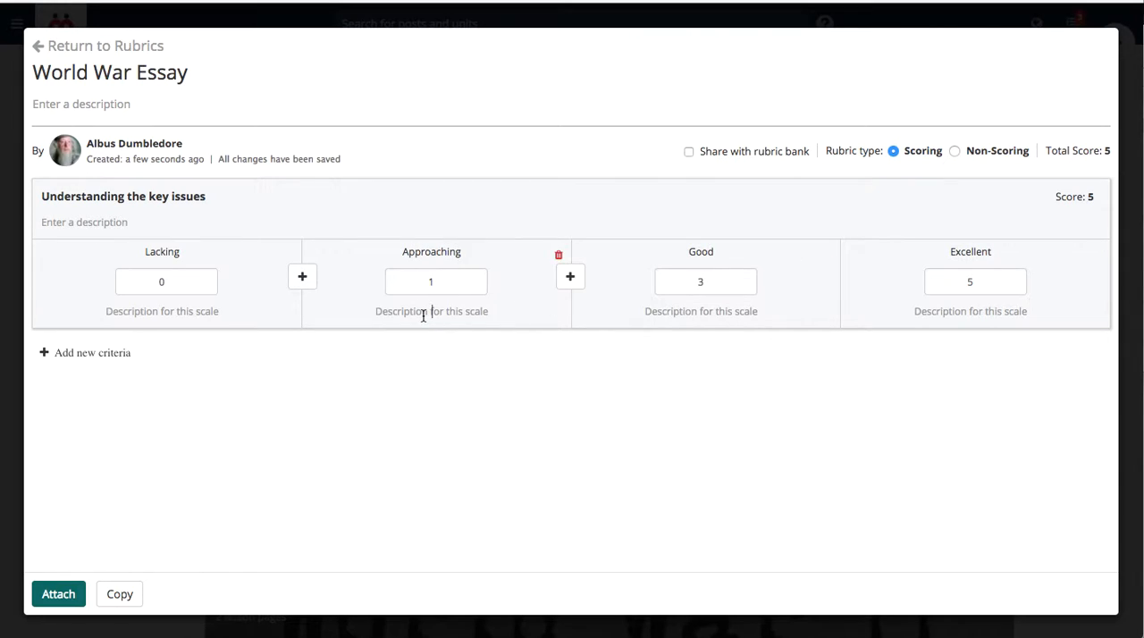
text(This means that....)
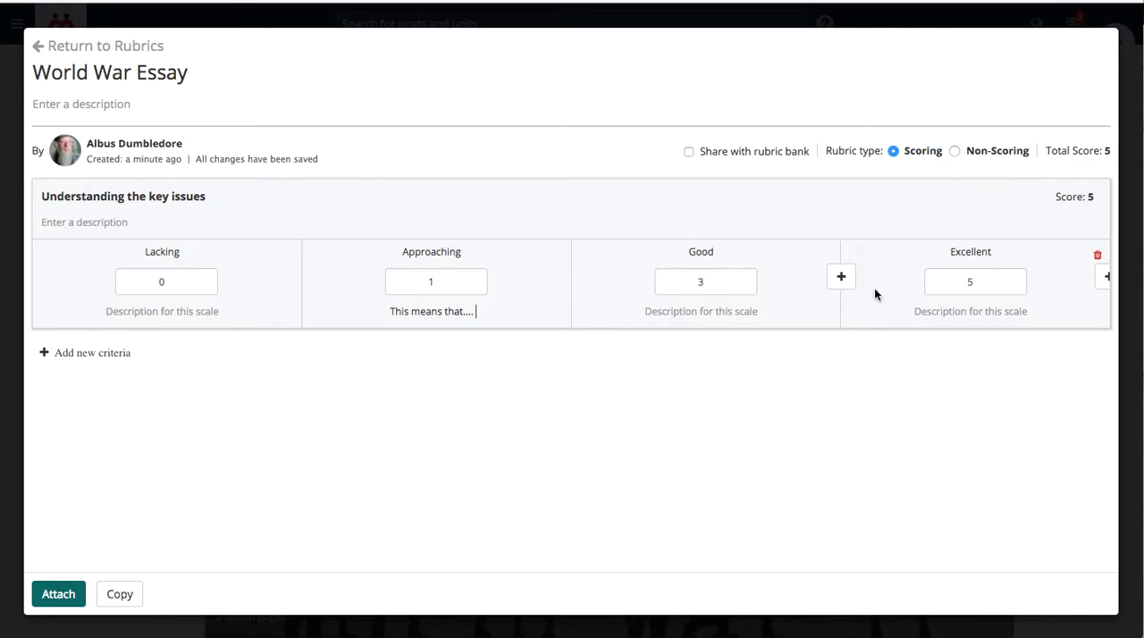
- Insert a new scale between Good and Excellent and name it "Developing"
click(841, 278)
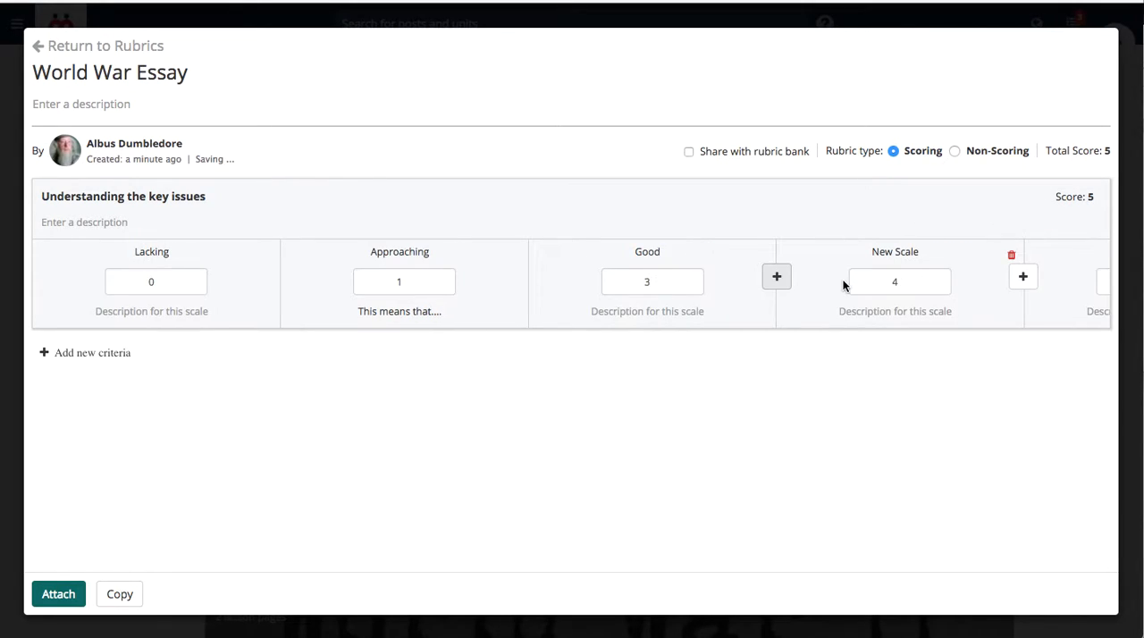
scroll(838, 293, right, 3)
click(752, 253)
text(Developing)
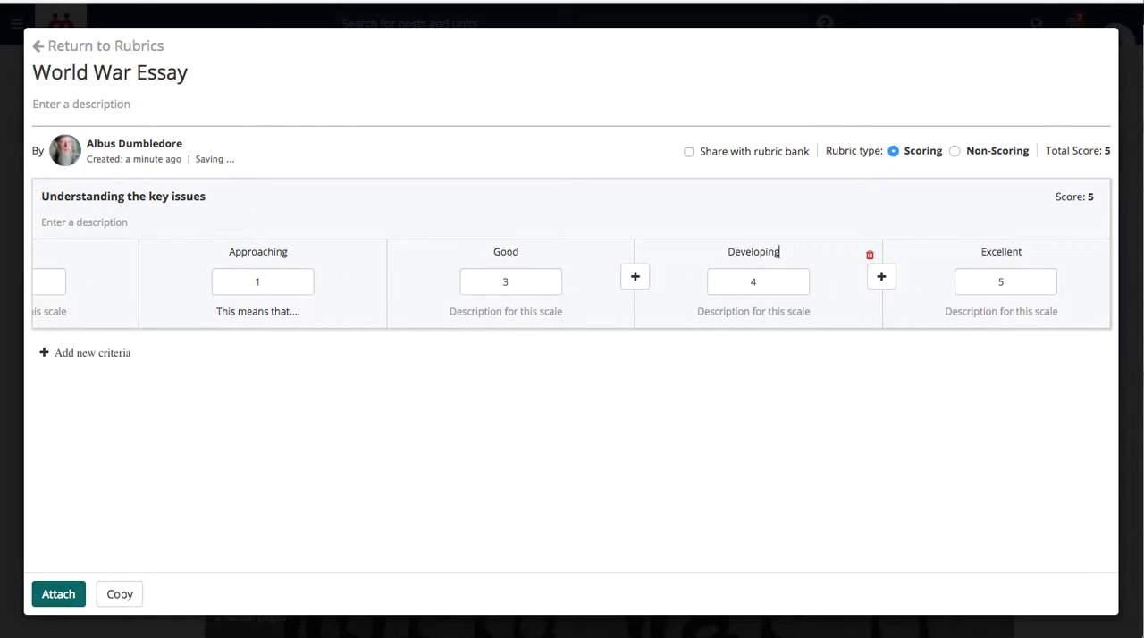
- Duplicate the "Understanding the key issues" criterion and rename the copy "Analyse the Key Issues"
scroll(793, 306, left, 3)
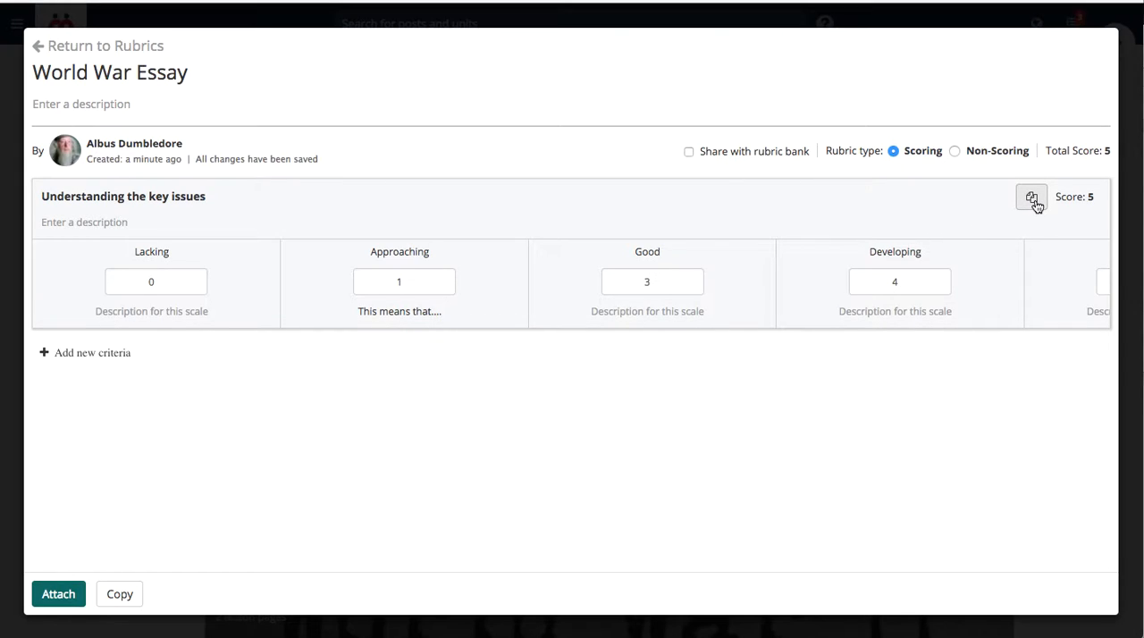
click(1032, 199)
click(241, 364)
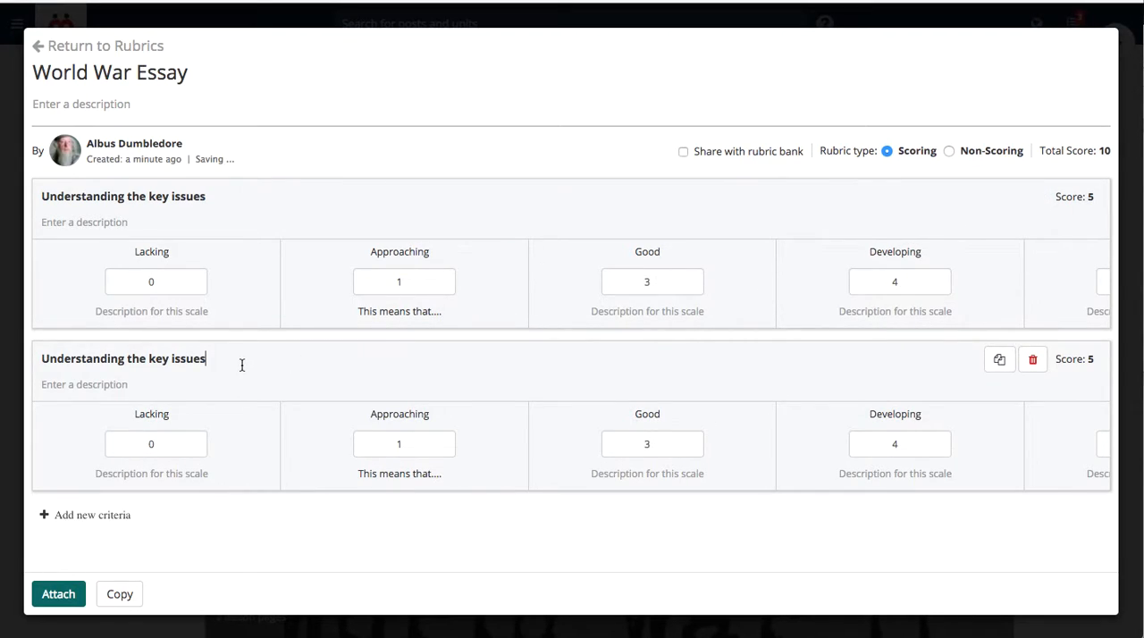
key(ctrl+a)
text(Anal)
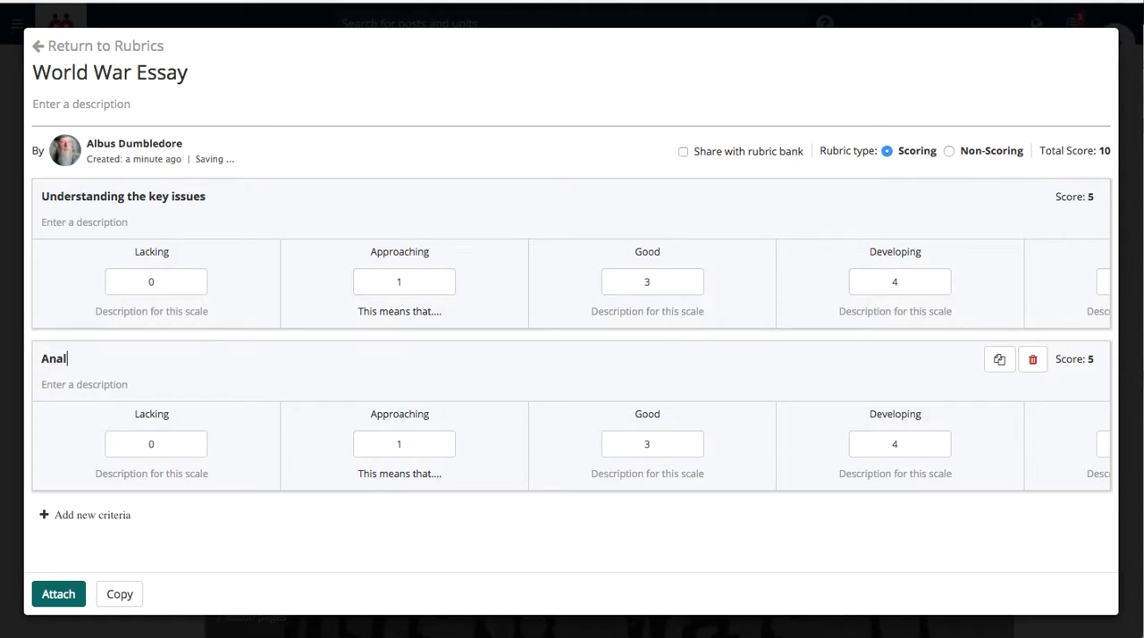
text(yze the Key Issues)
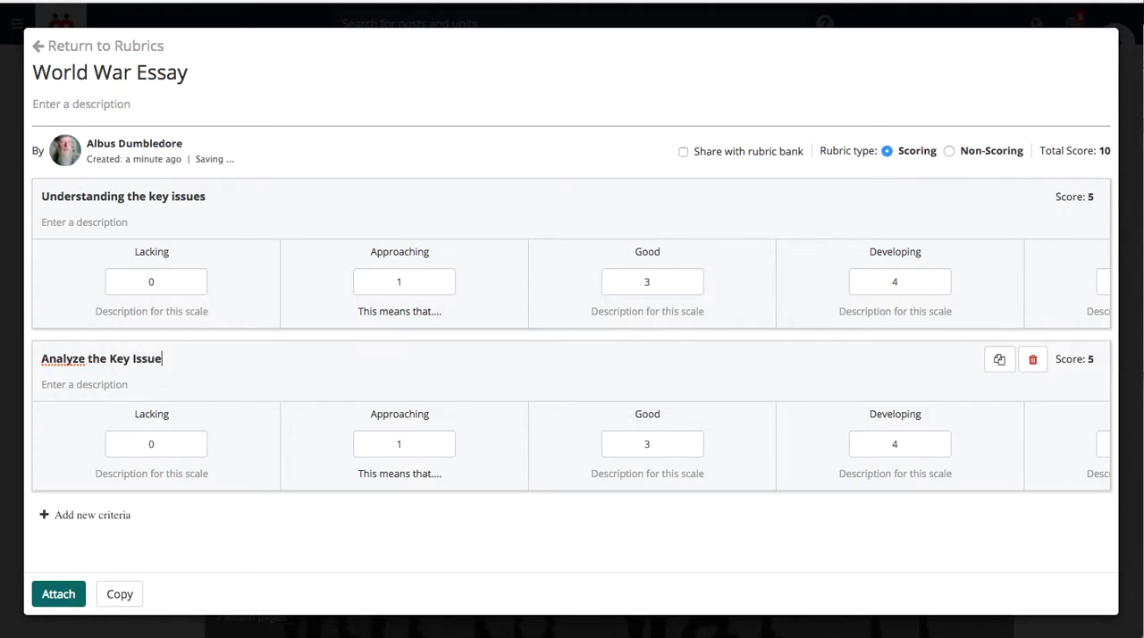
click(82, 360)
key(BackSpace)
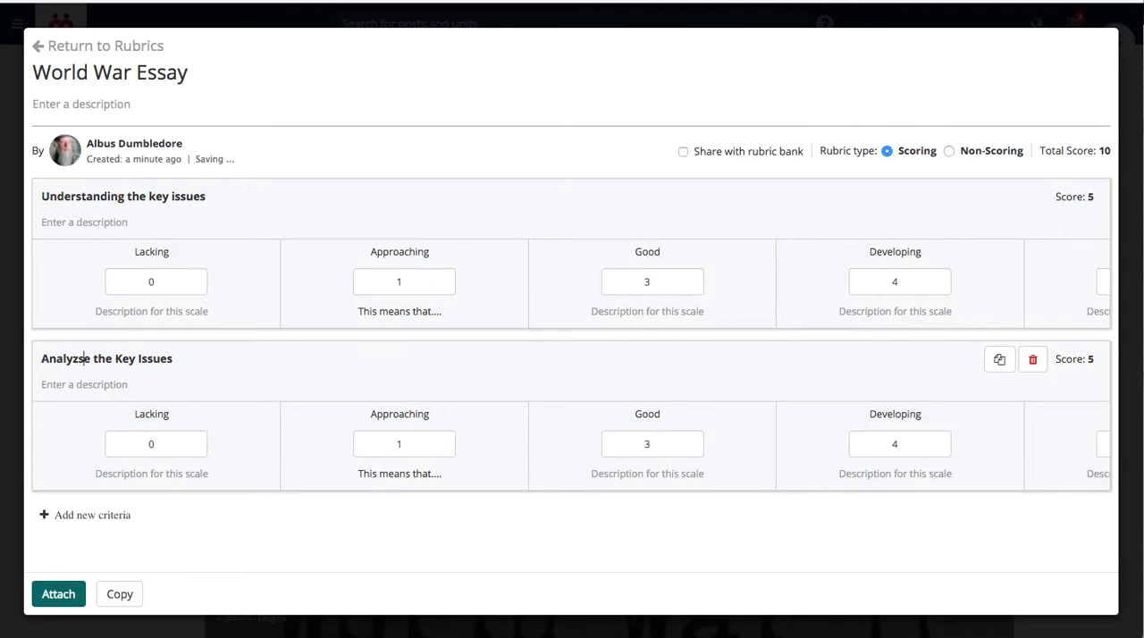
text(s)
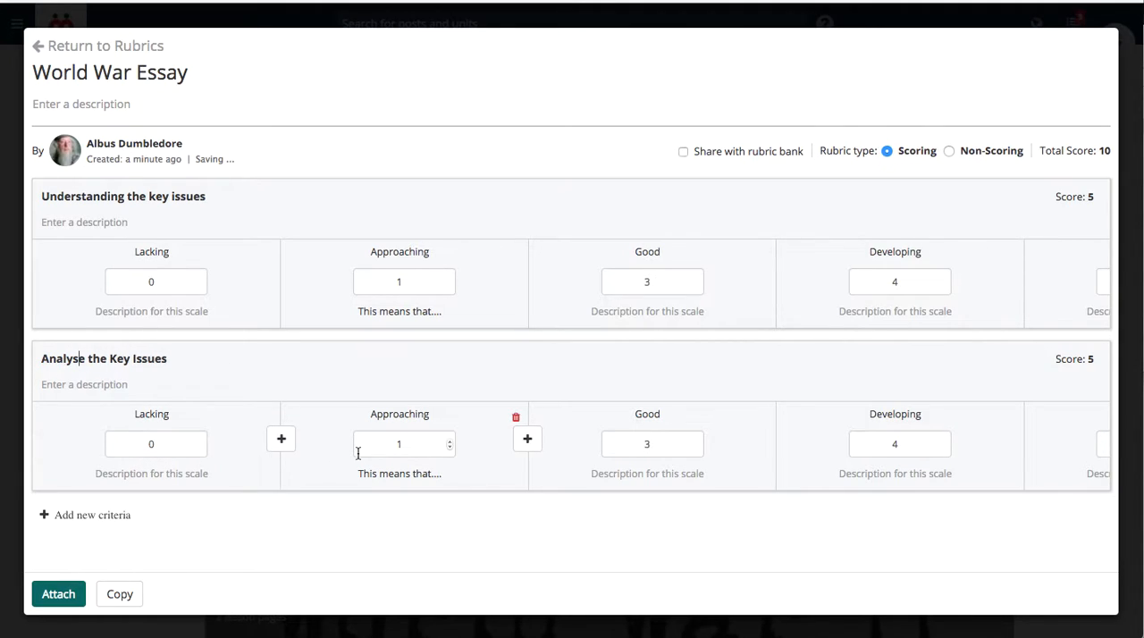
- Delete the Approaching scale from the "Analyse the Key Issues" criterion
click(516, 418)
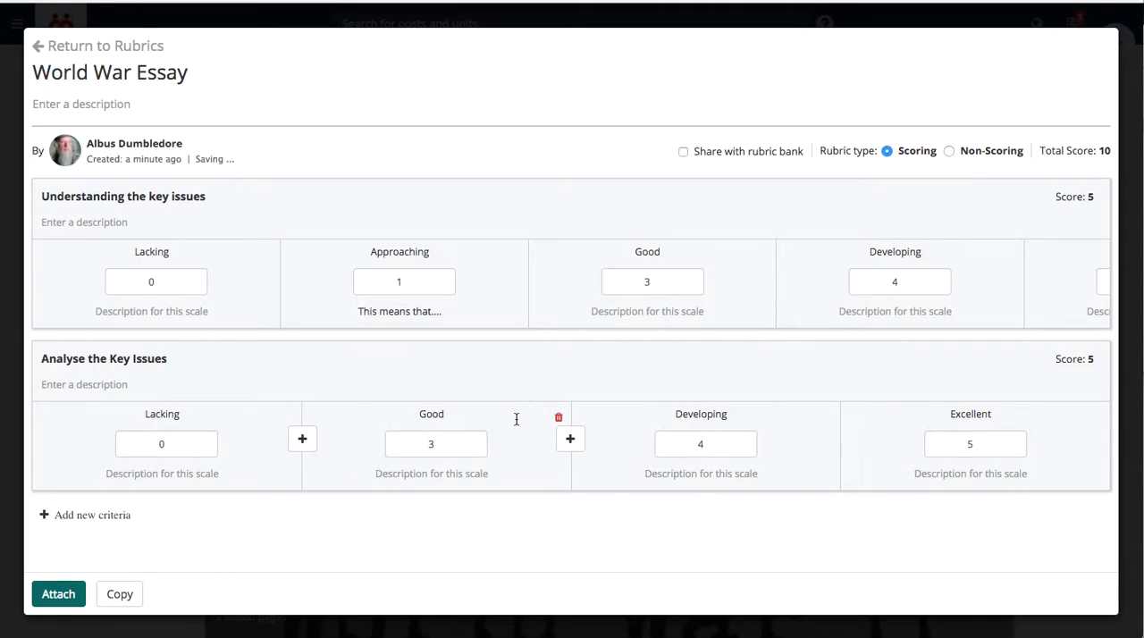
scroll(528, 294, right, 2)
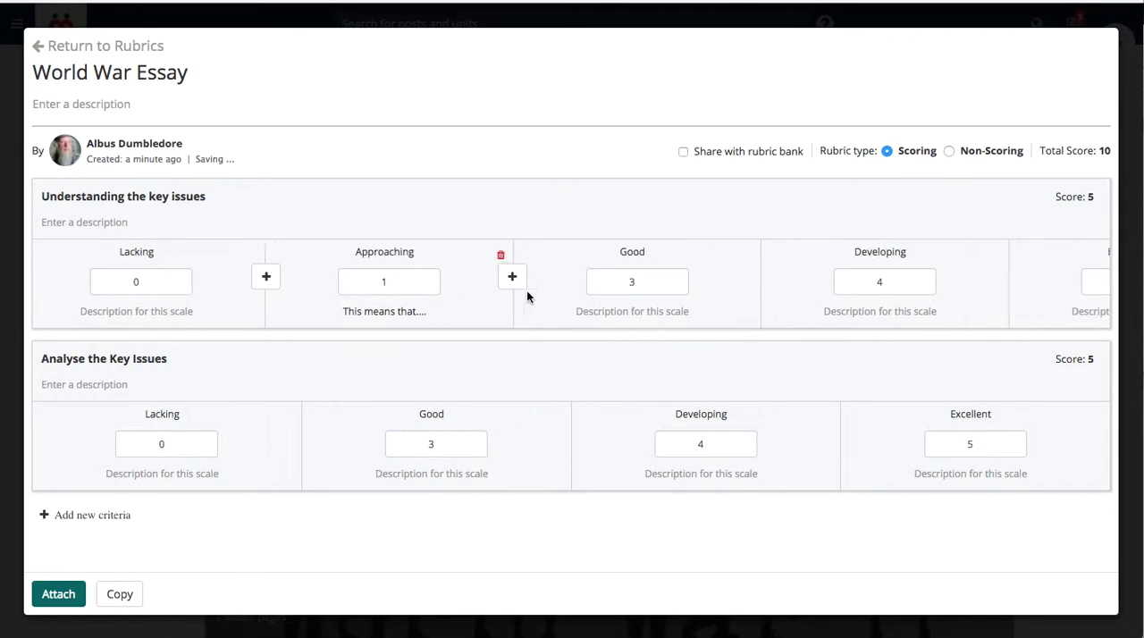
scroll(528, 295, left, 2)
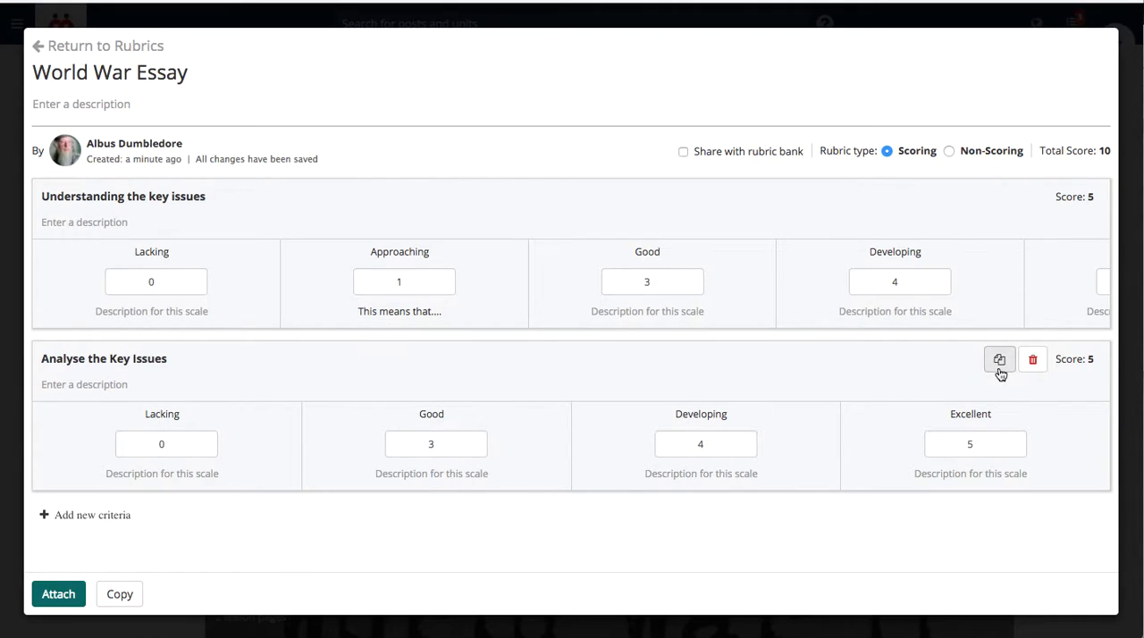
- Duplicate the "Analyse the Key Issues" criterion and rename the copy "Presentation of the Essay"
click(999, 359)
scroll(774, 369, down, 2)
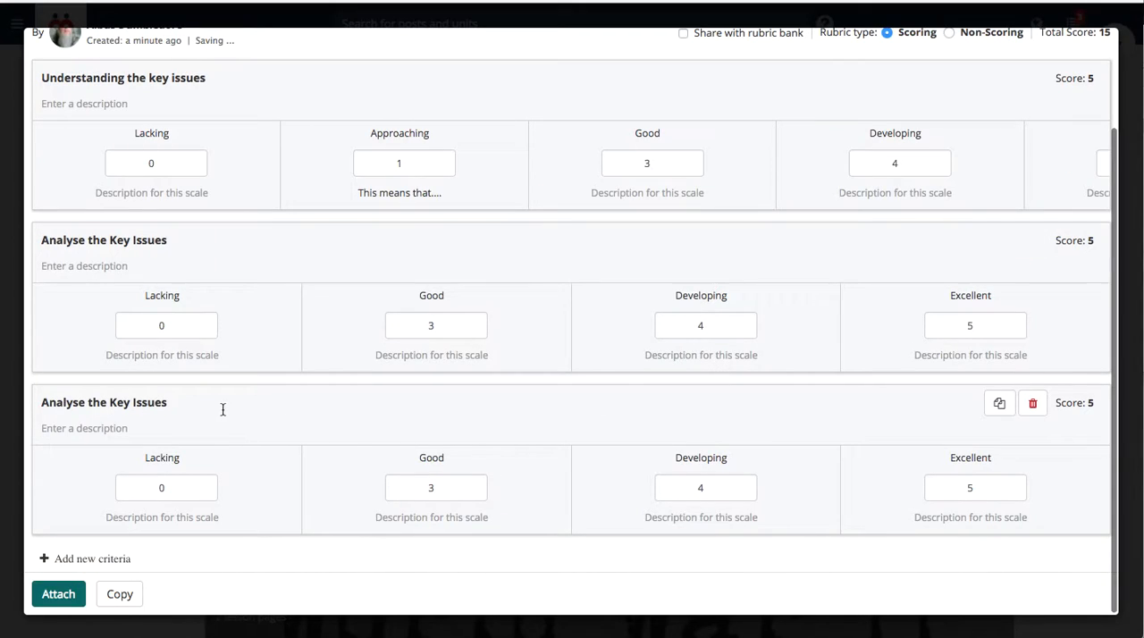
triple_click(216, 403)
text(Presenta)
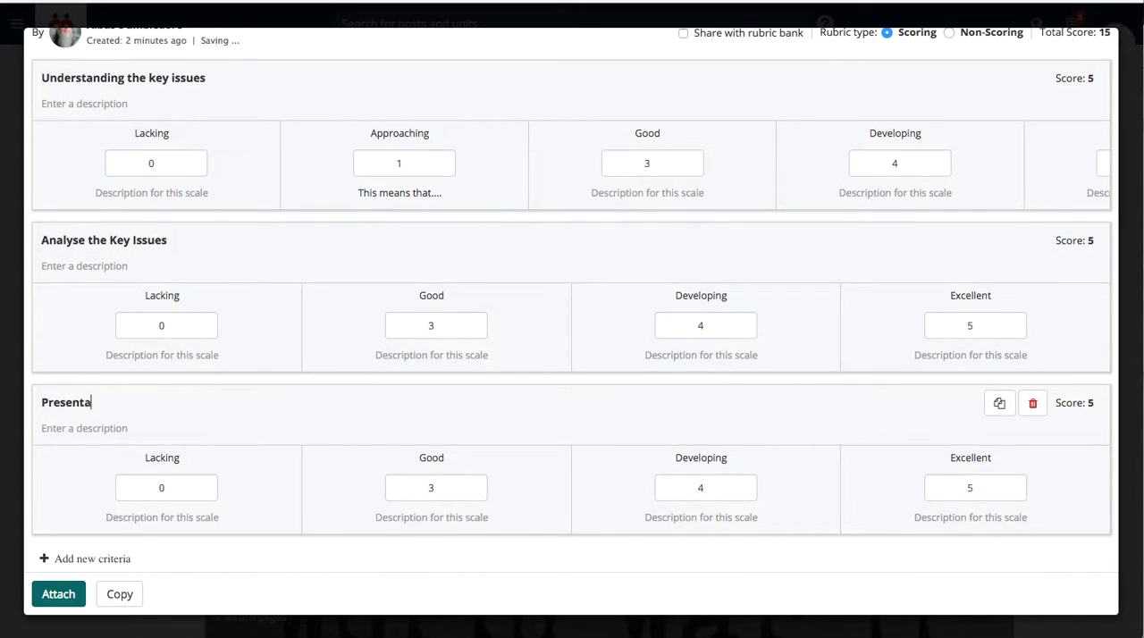
text(tion of the Essay)
scroll(585, 414, up, 2)
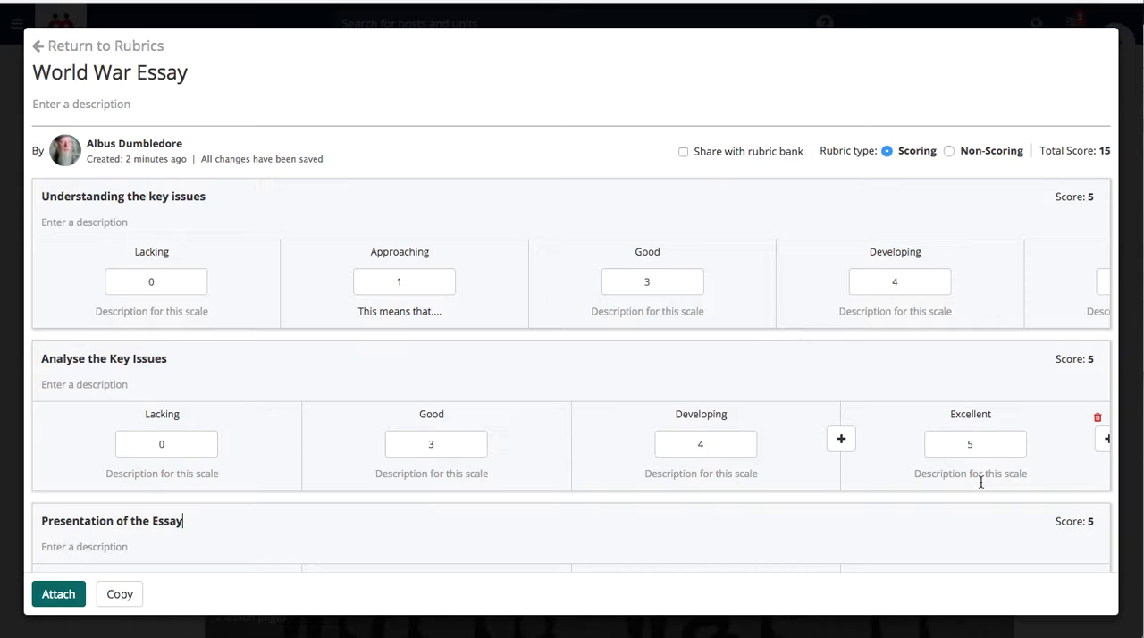
- Change the World War Essay rubric type to Non-Scoring and attach the rubric to the assignment
click(950, 151)
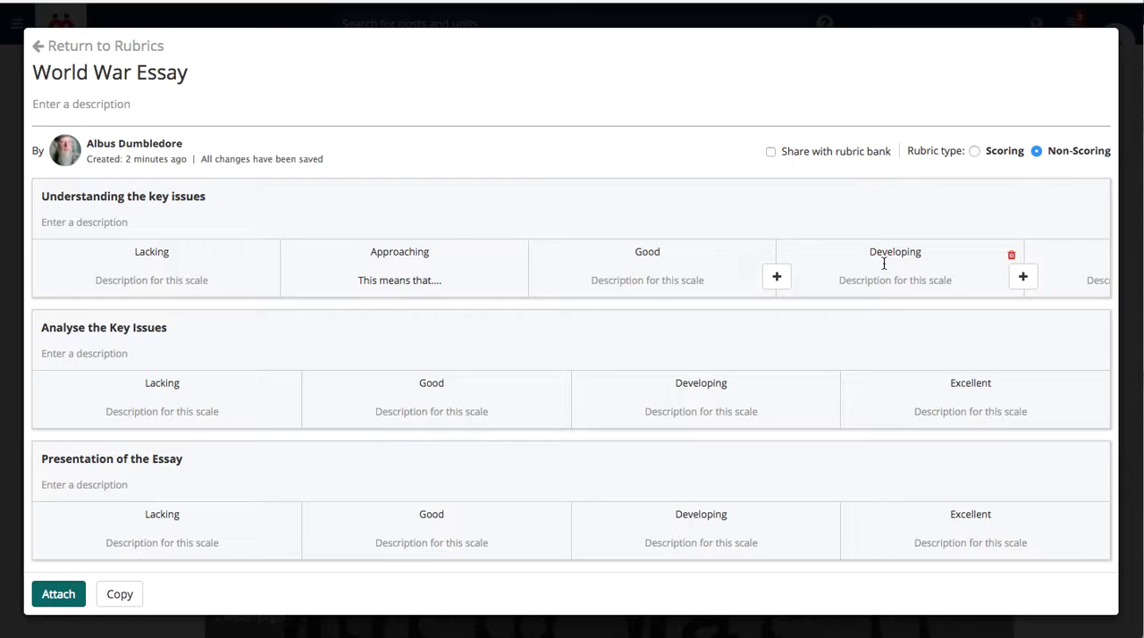
click(59, 595)
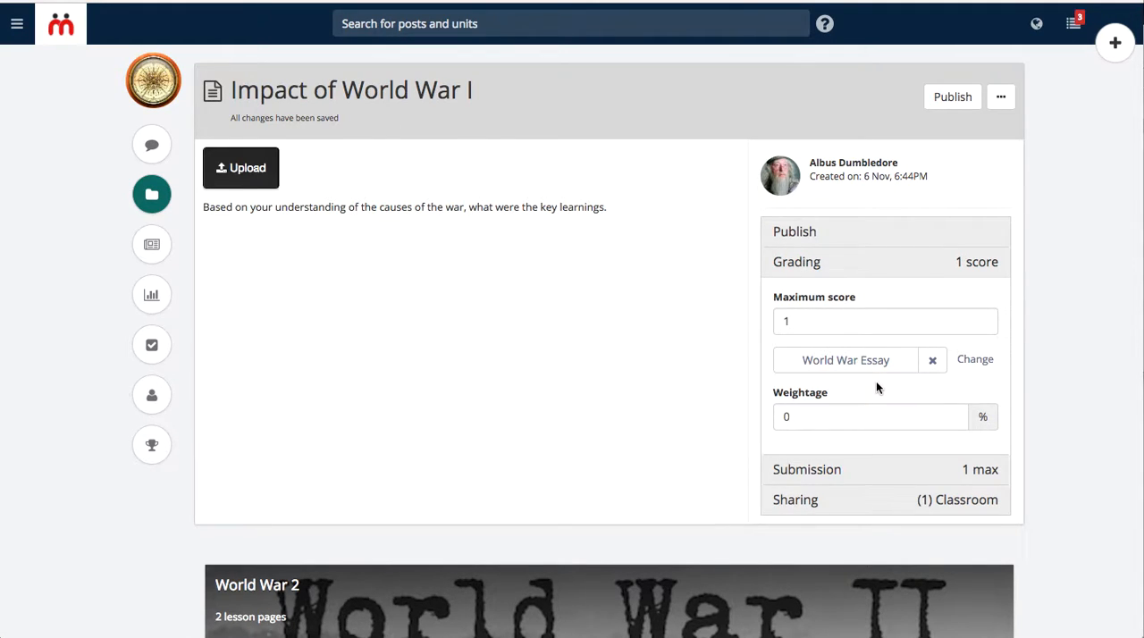
- Set the assignment's maximum number of submissions to 3
click(837, 469)
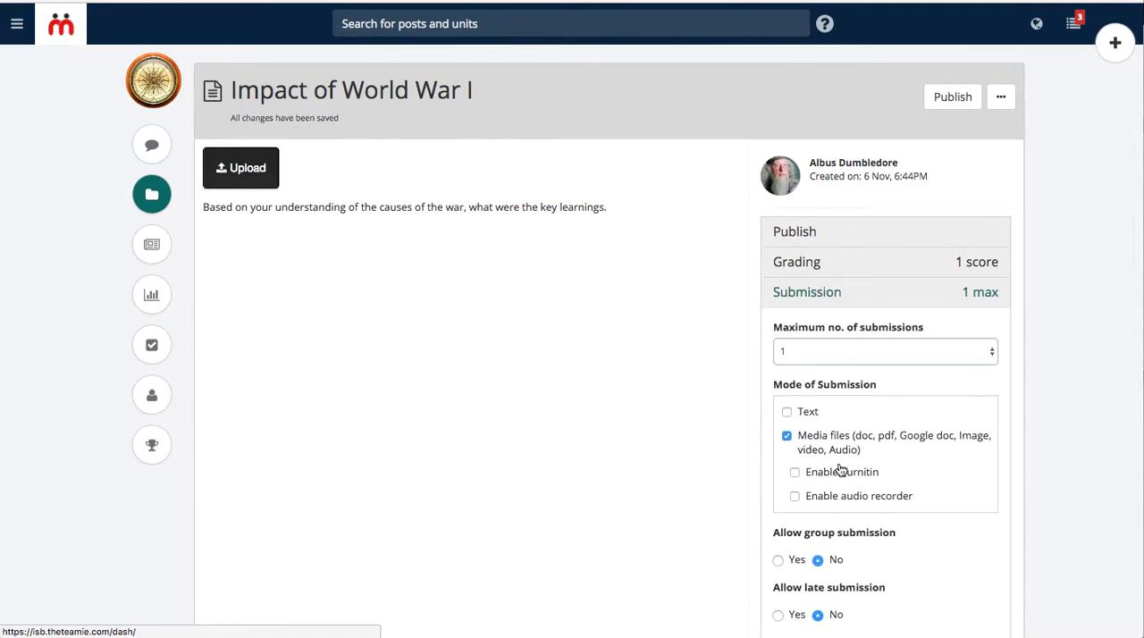
scroll(673, 391, down, 1)
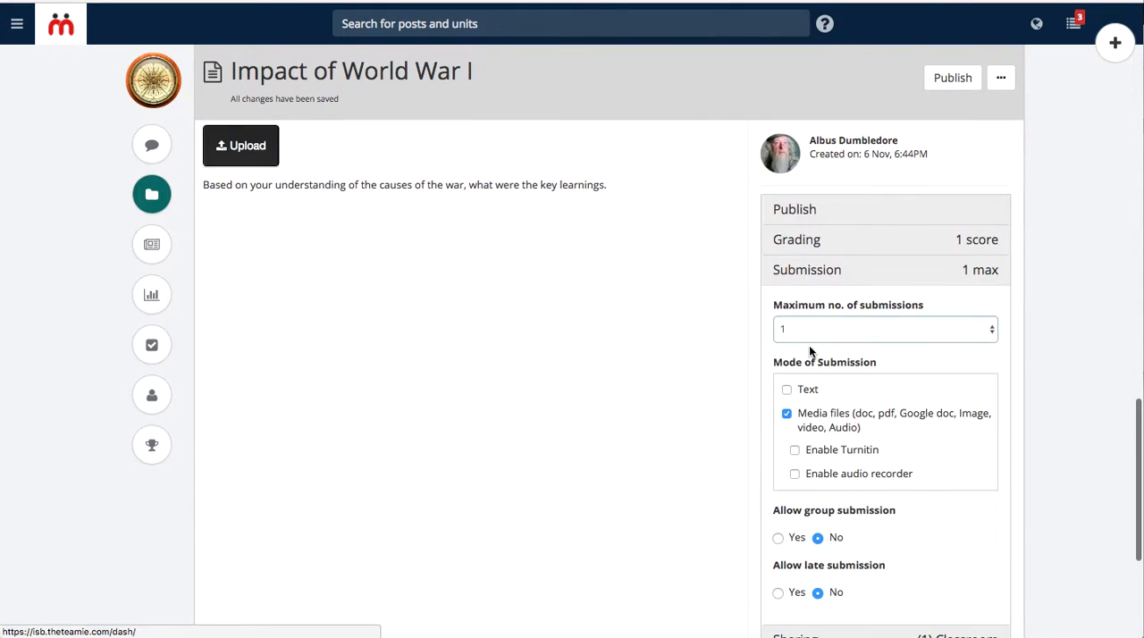
click(805, 331)
click(807, 353)
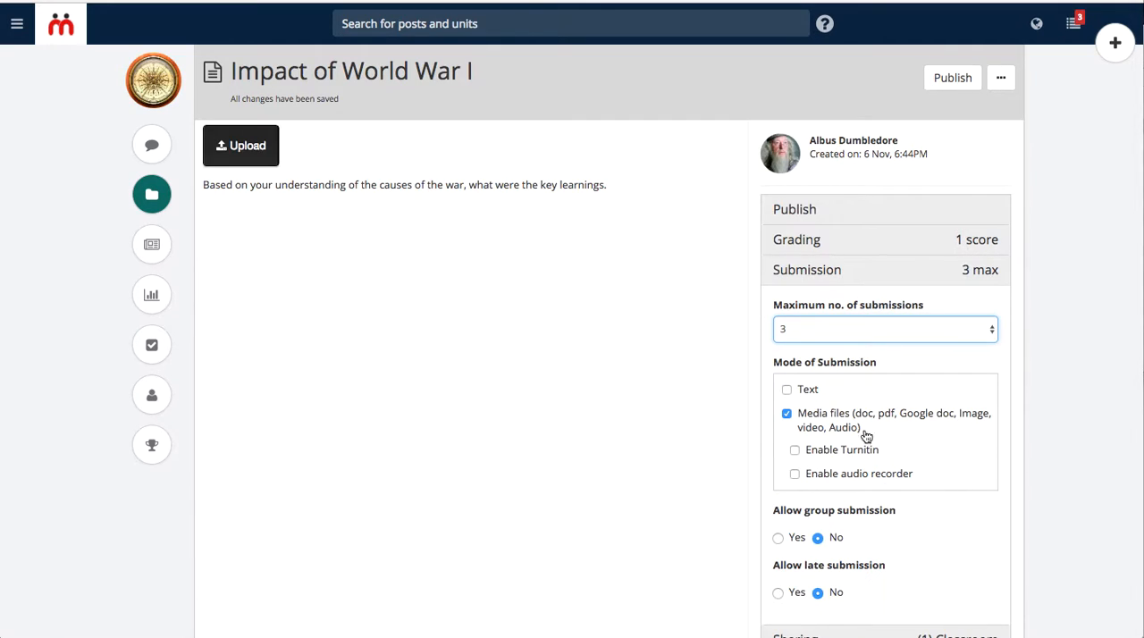
- Try allowing text submissions with a limit of 1000 words, and switch the text and Turnitin options back off
click(786, 390)
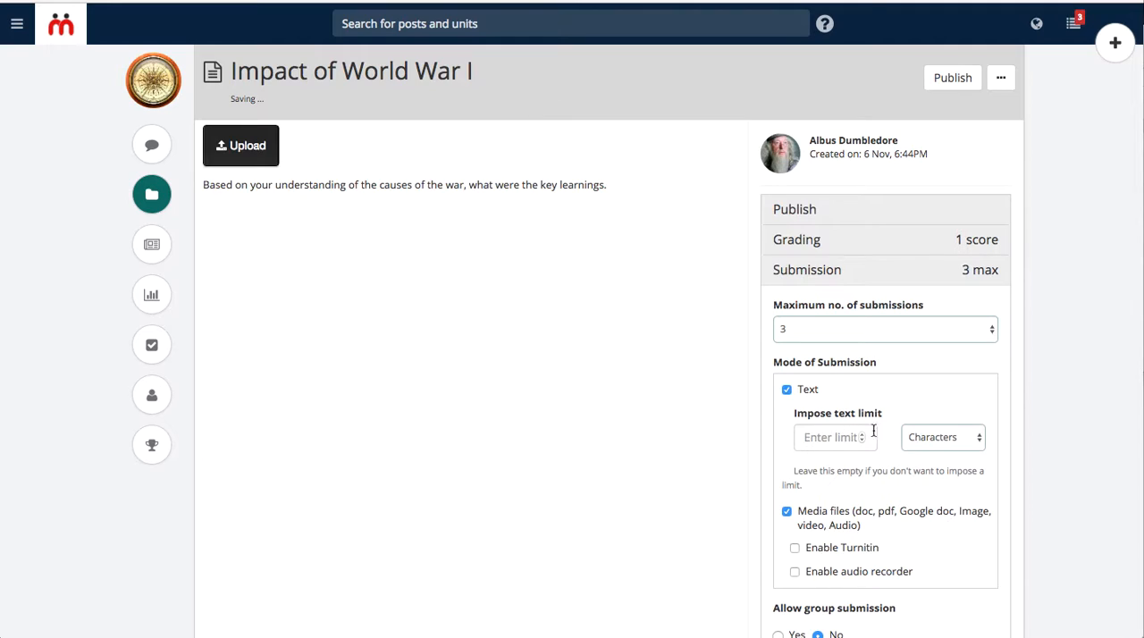
click(953, 438)
click(943, 451)
click(836, 438)
text(1000)
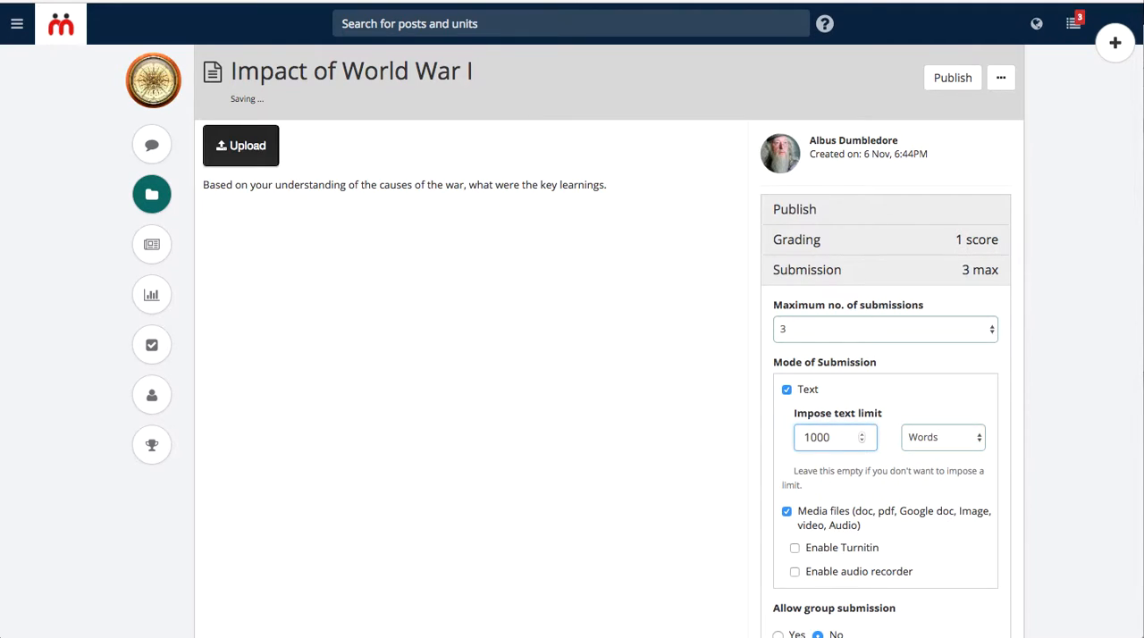
click(787, 388)
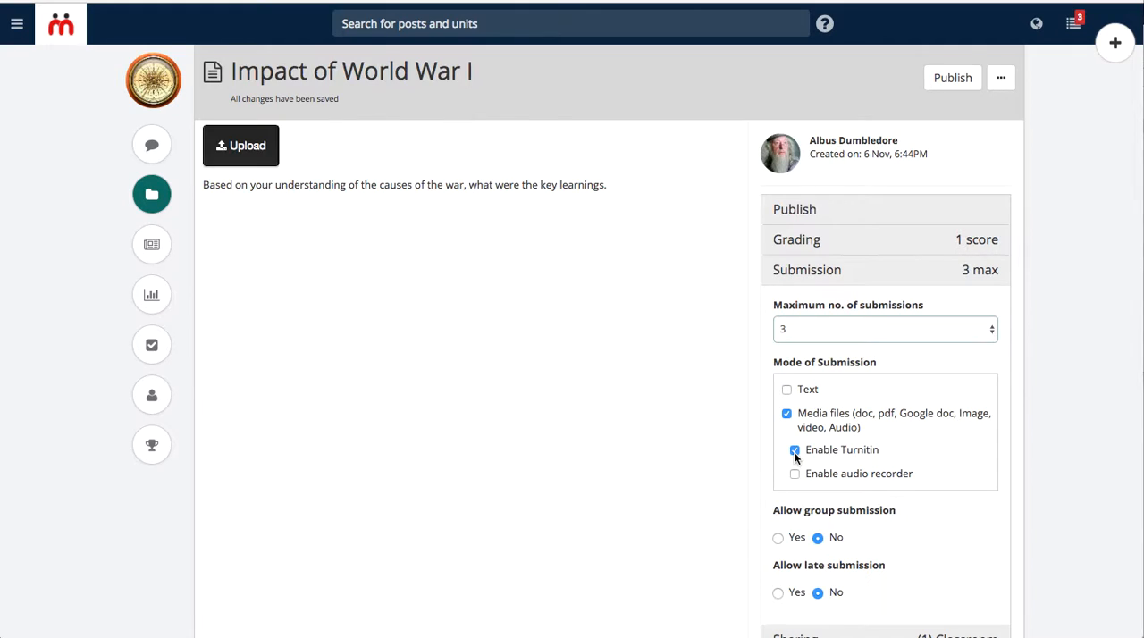
click(794, 451)
- Share the assignment with the Assessments Bank in its sharing settings
scroll(820, 454, down, 1)
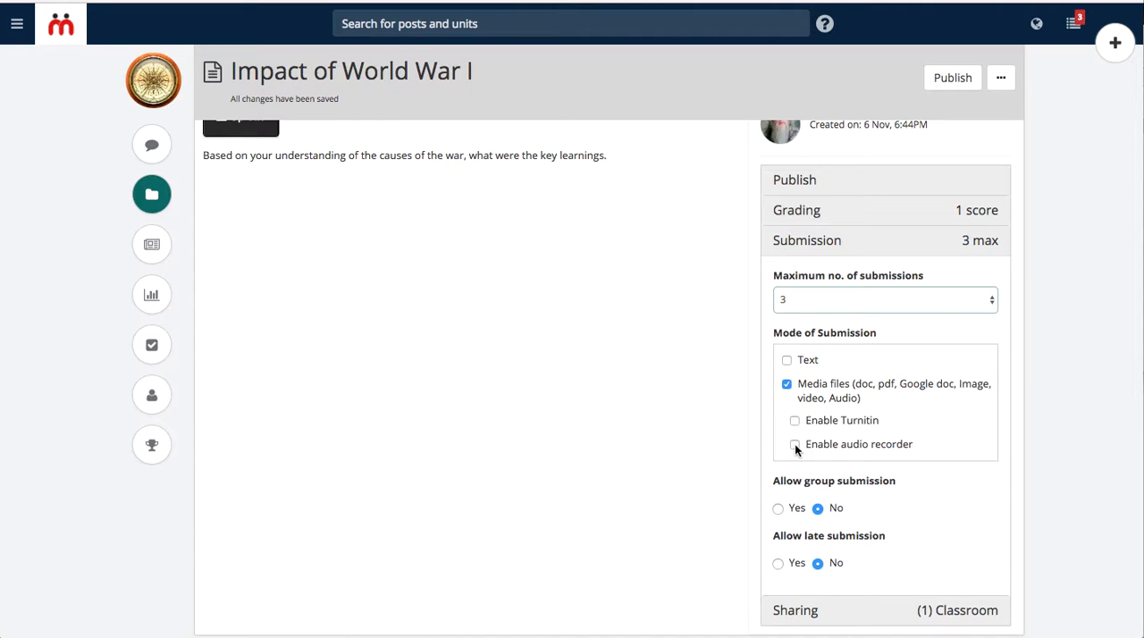
scroll(794, 484, down, 2)
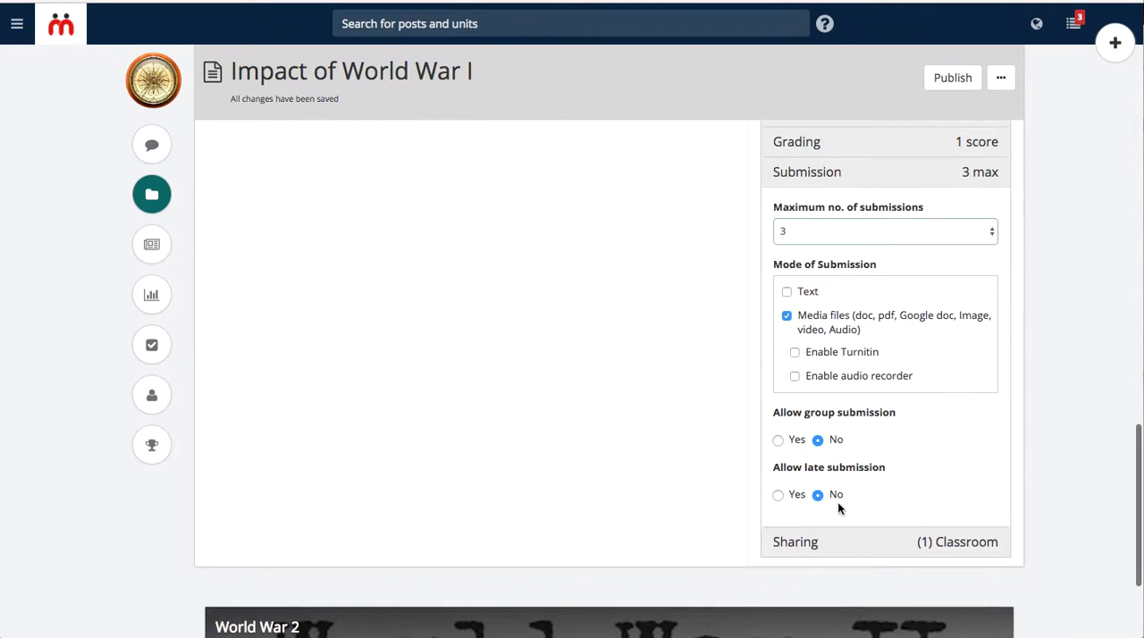
click(794, 541)
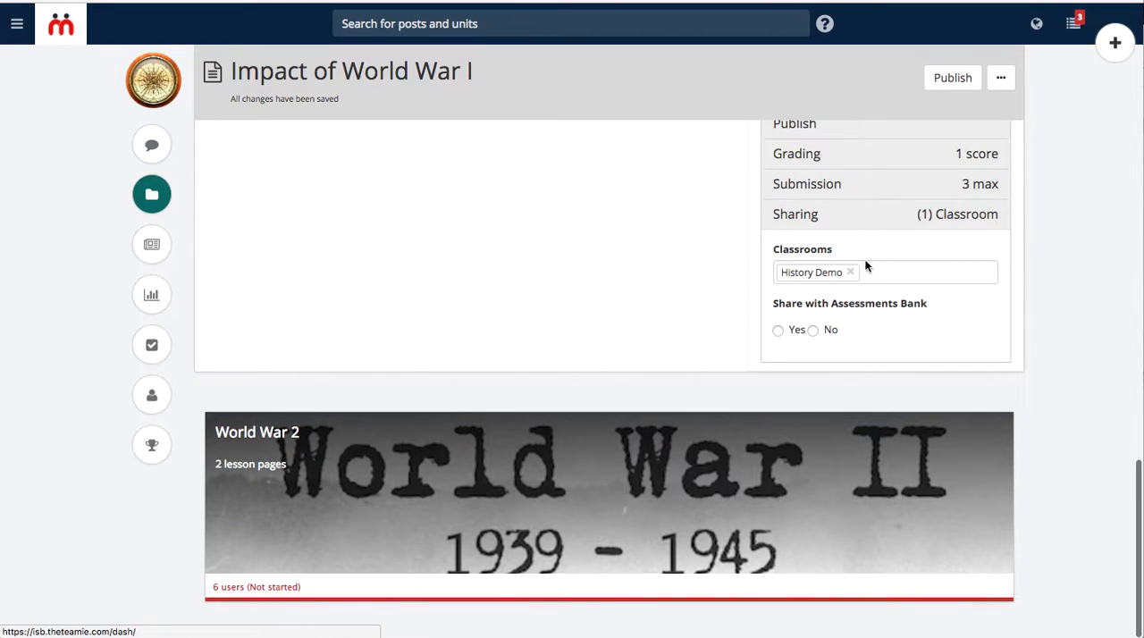
click(777, 330)
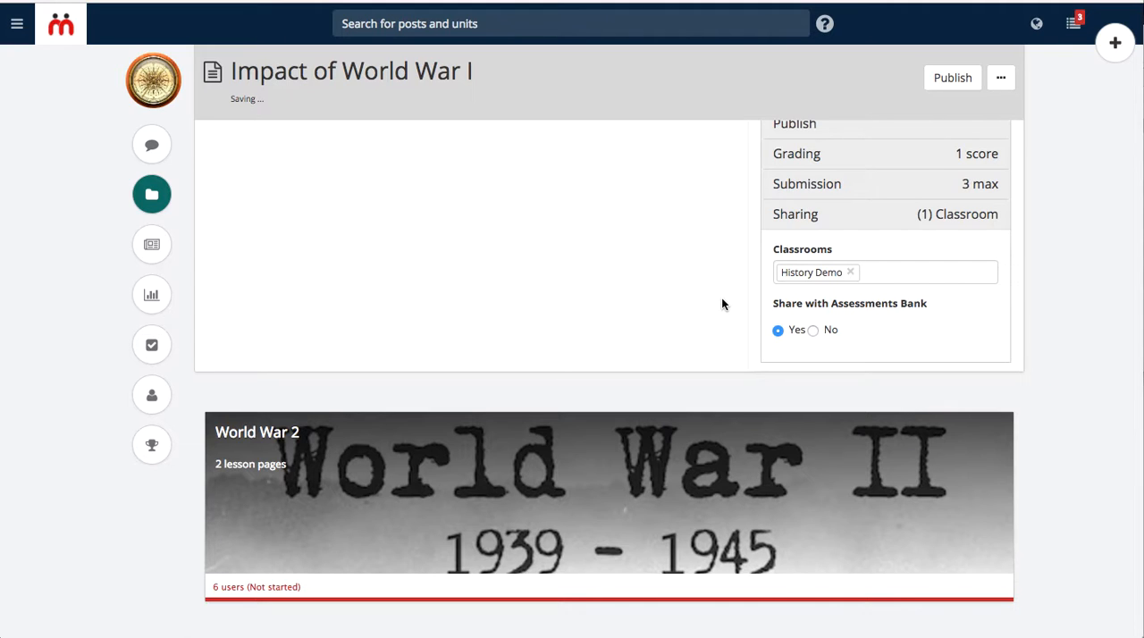
- Publish the "Impact of World War I" assignment
scroll(722, 304, up, 2)
scroll(722, 303, up, 2)
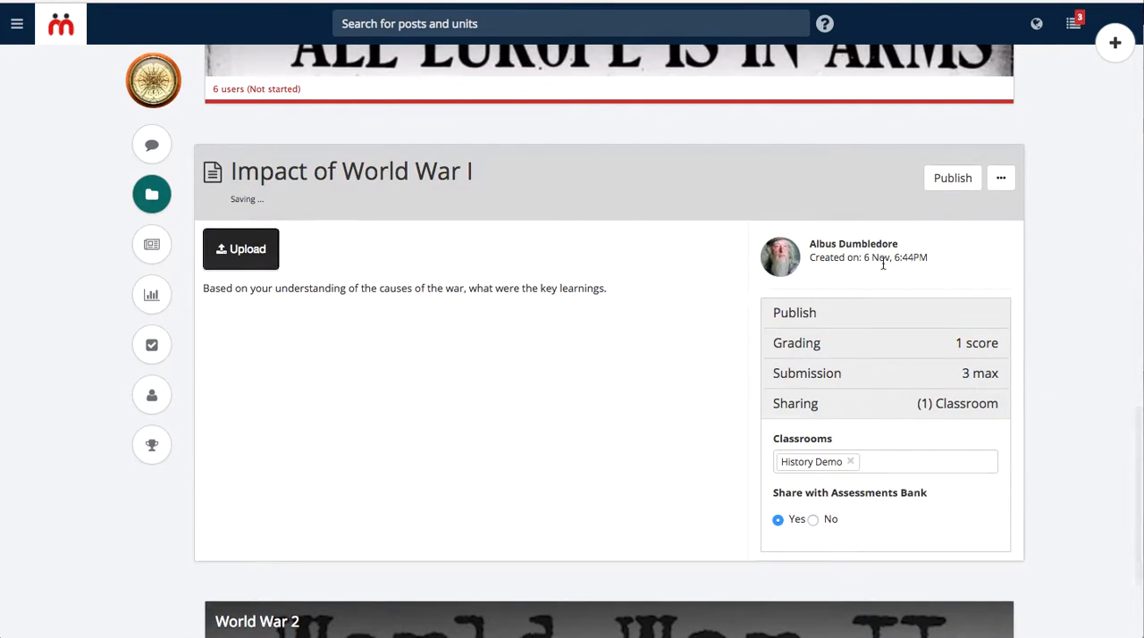
click(952, 179)
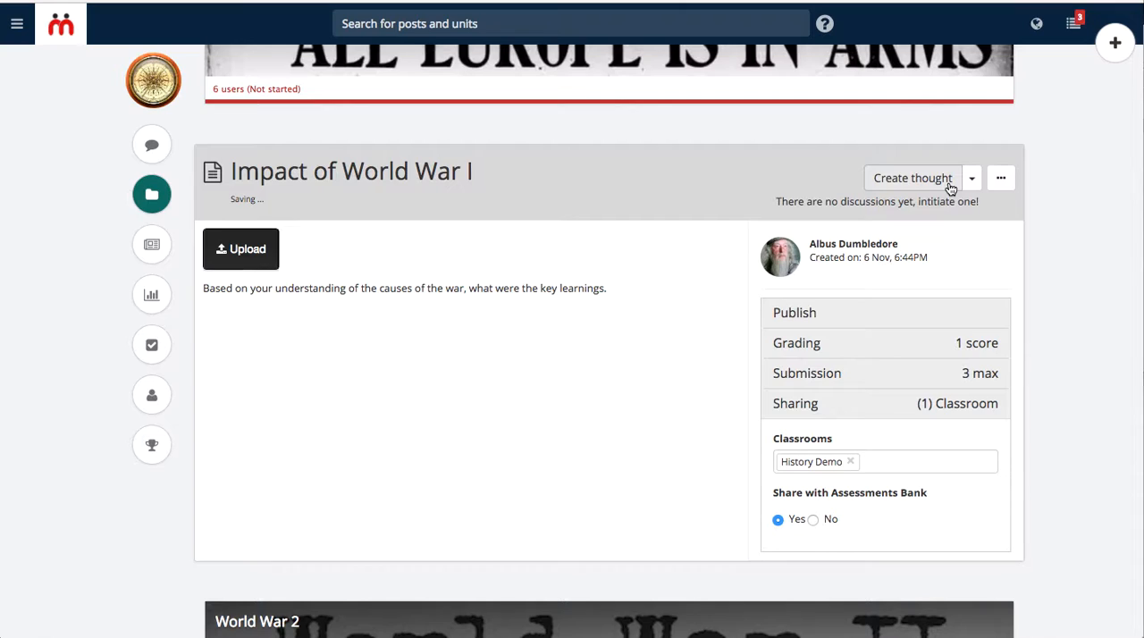